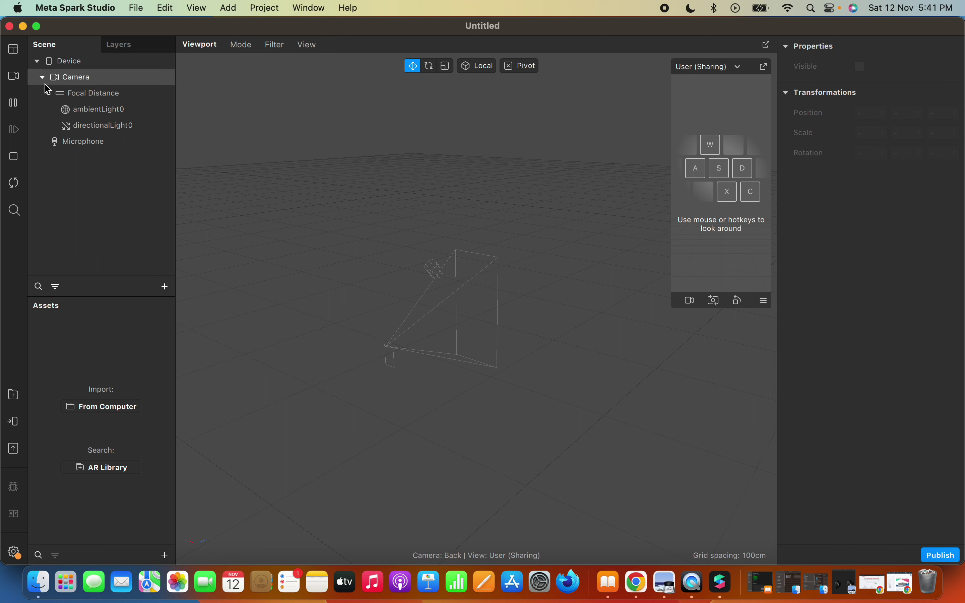
Review the real-time camera simulations and activate the grid-floor simulation in the preview.
left_click(14, 80)
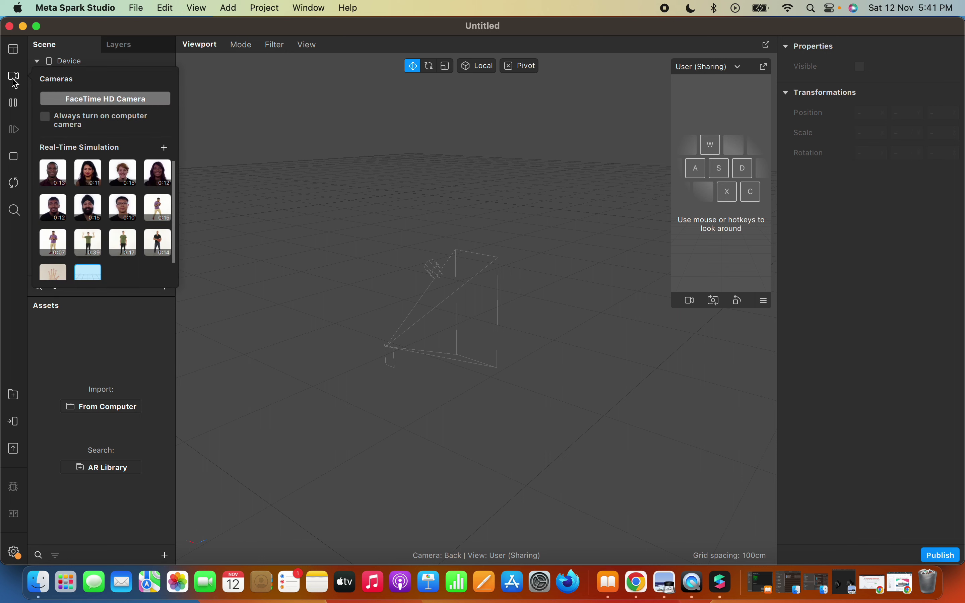
scroll(131, 244, "down", 2)
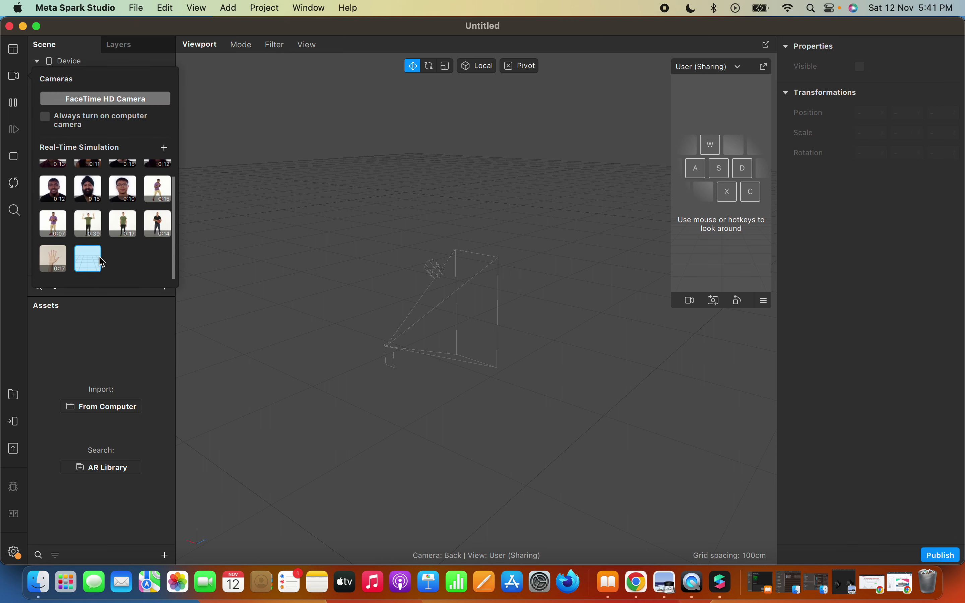
left_click(713, 191)
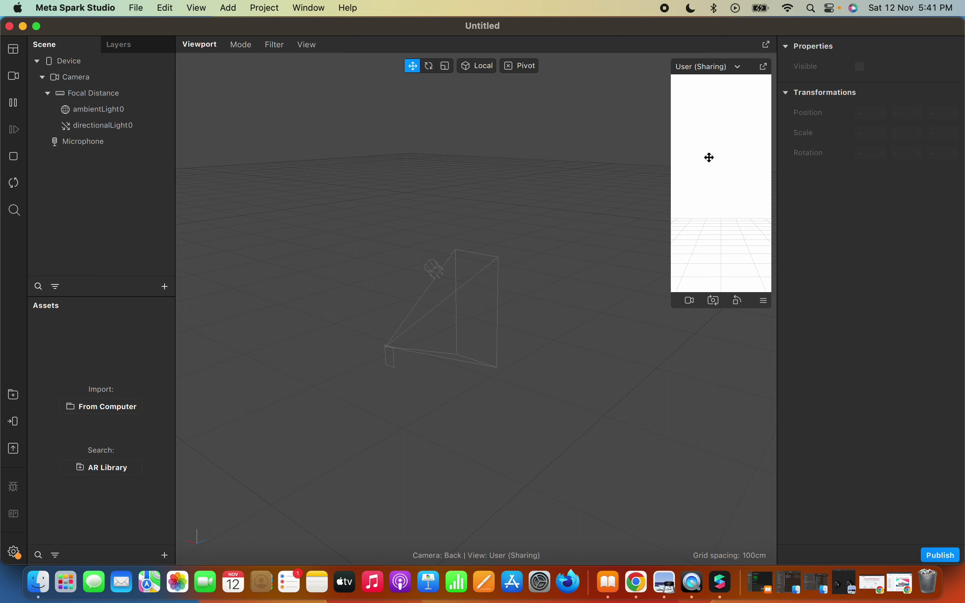
Enlarge the simulator preview and detach it as a floating panel above the viewport.
left_click_drag(673, 295, 608, 304)
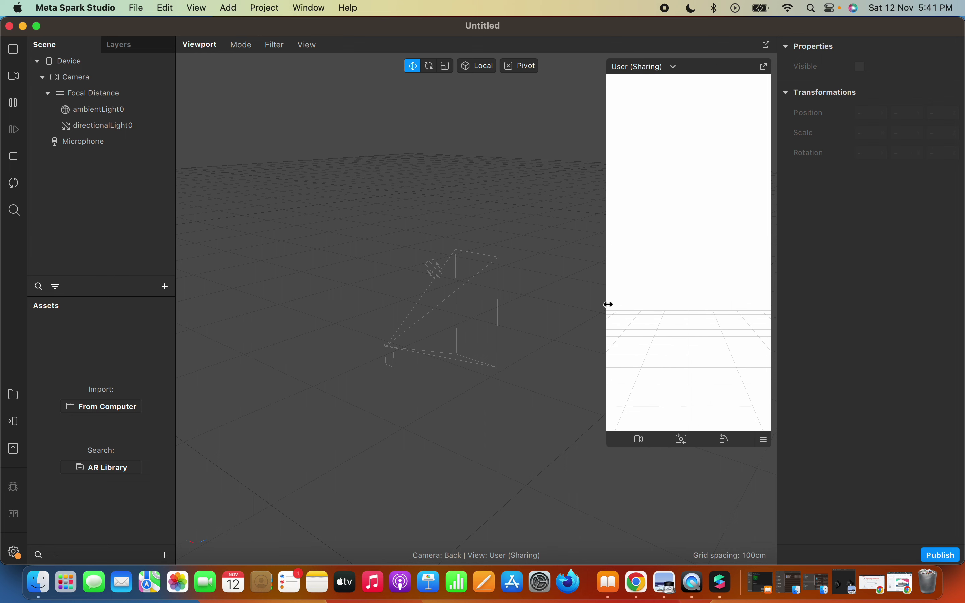
left_click_drag(724, 71, 722, 62)
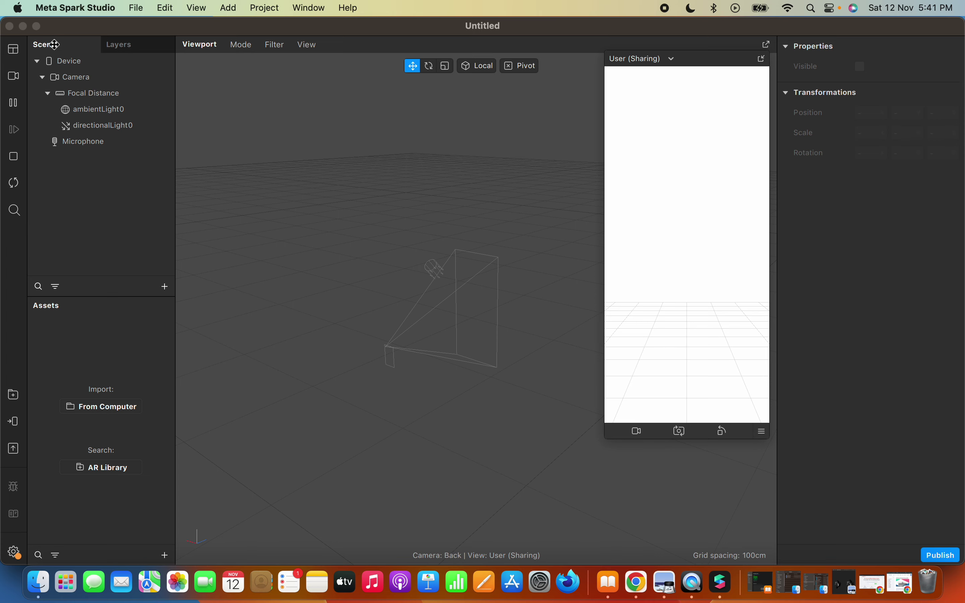
left_click(37, 27)
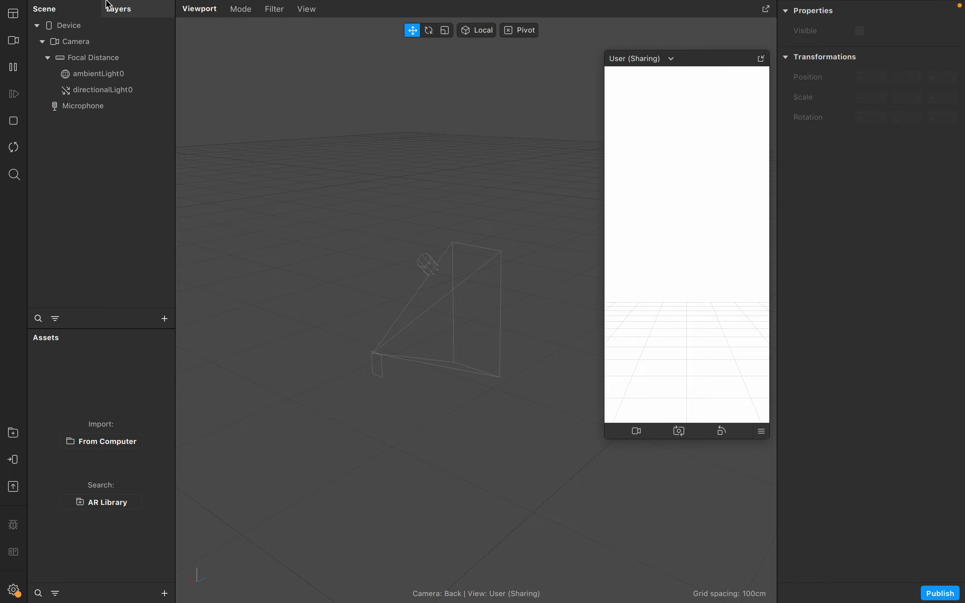
left_click(37, 27)
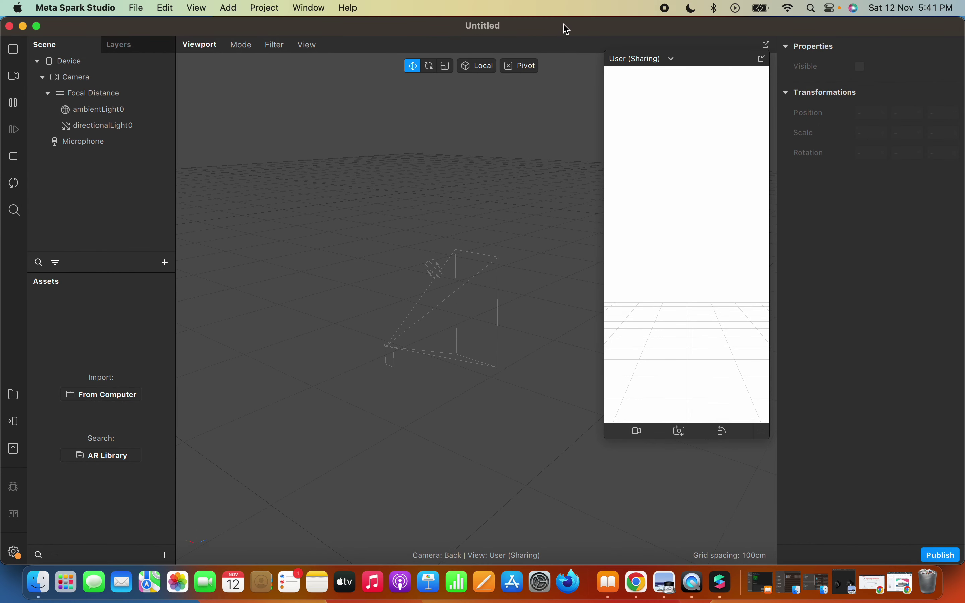
Import snow flaks.png from the desktop as a texture asset, keeping its name, and make the project window full screen.
left_click_drag(564, 27, 481, 20)
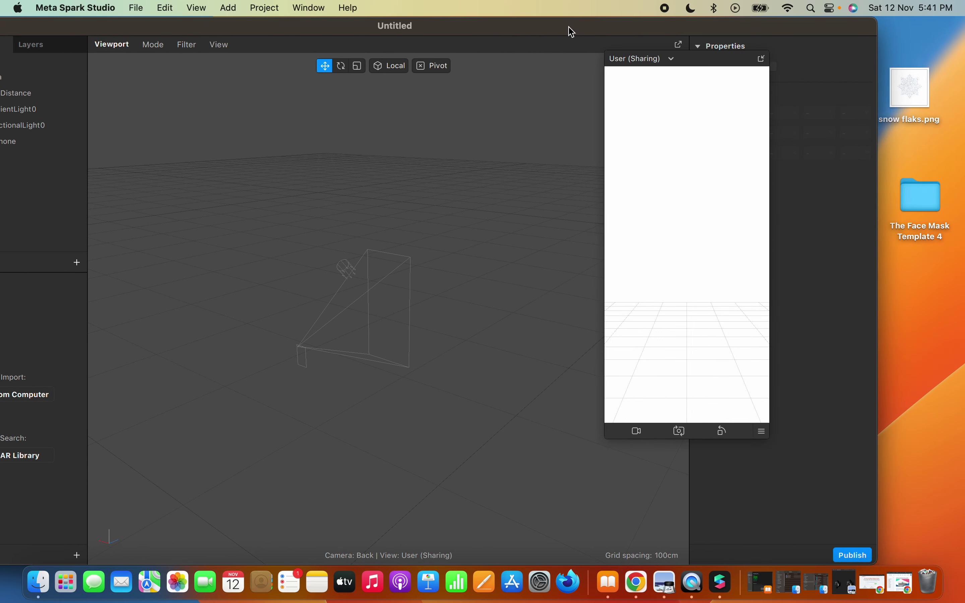
left_click_drag(555, 28, 567, 24)
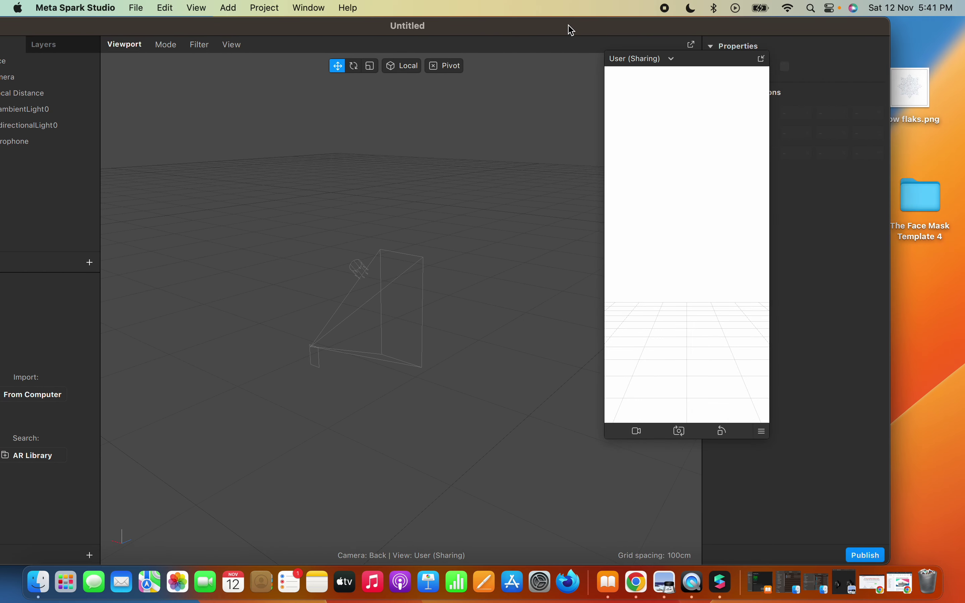
left_click(900, 84)
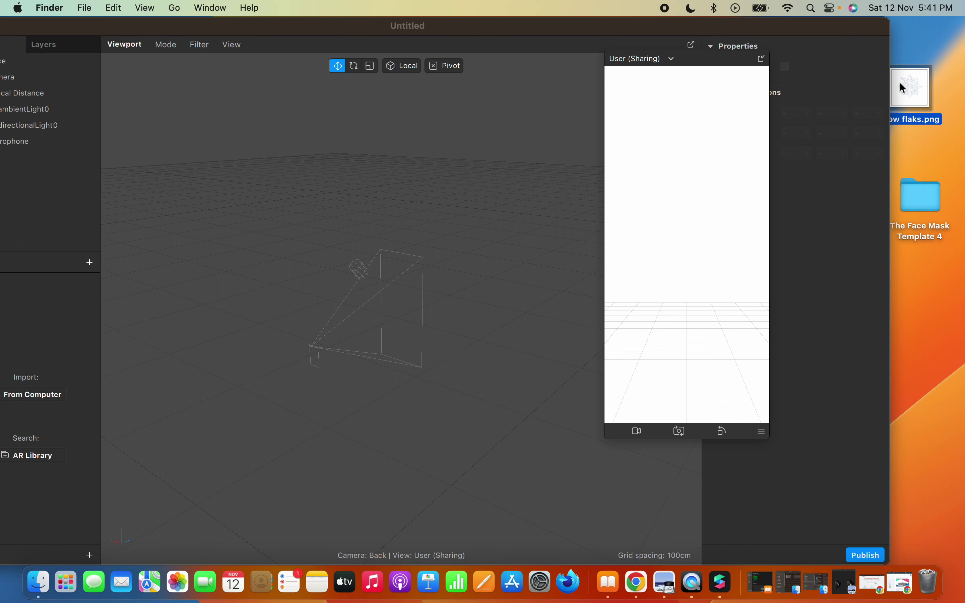
left_click_drag(904, 88, 52, 319)
left_click_drag(493, 28, 573, 26)
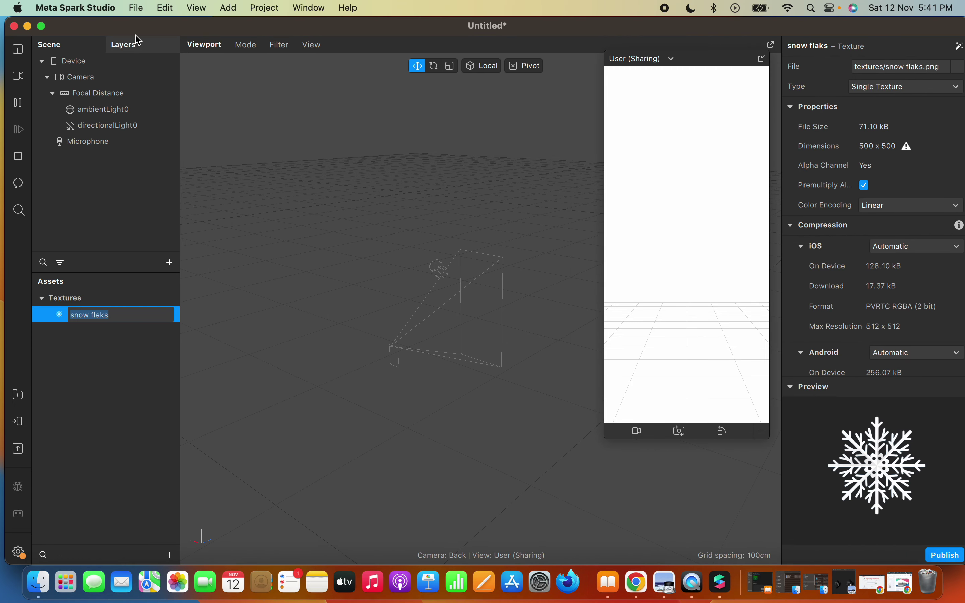
left_click(41, 27)
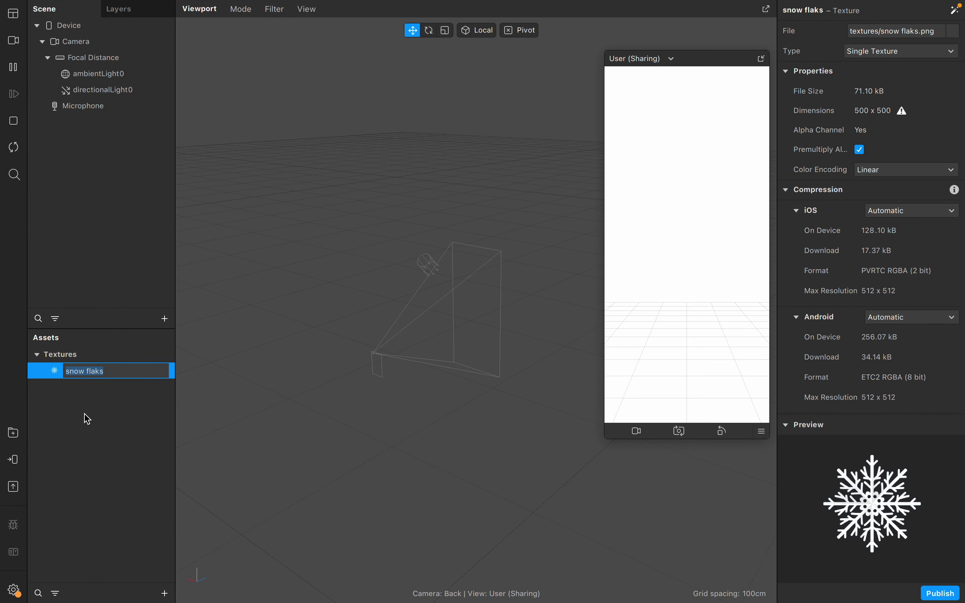
left_click(87, 415)
left_click(103, 371)
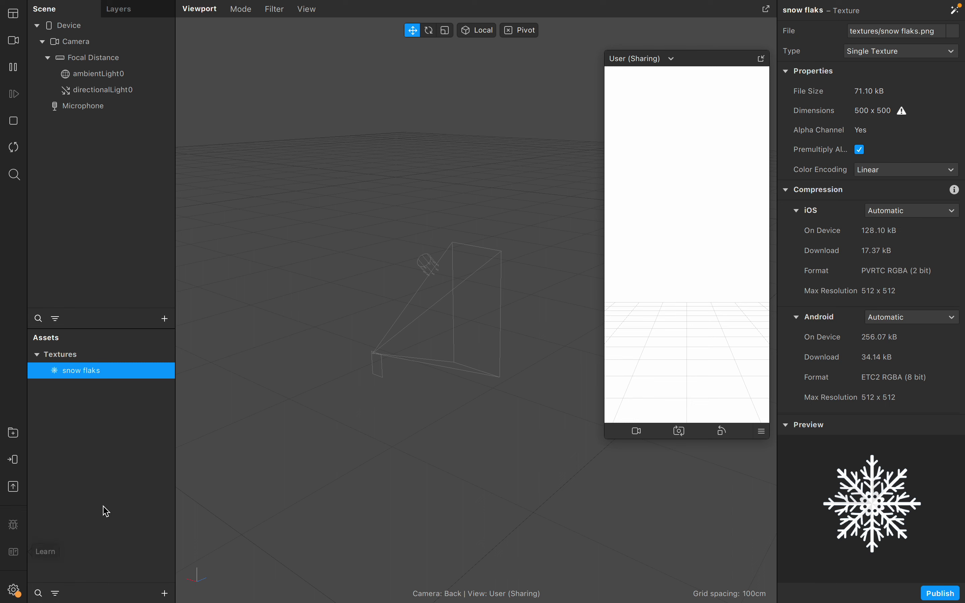
Move the simulator preview slightly higher and insert a Particle System into the scene.
left_click_drag(713, 63, 718, 31)
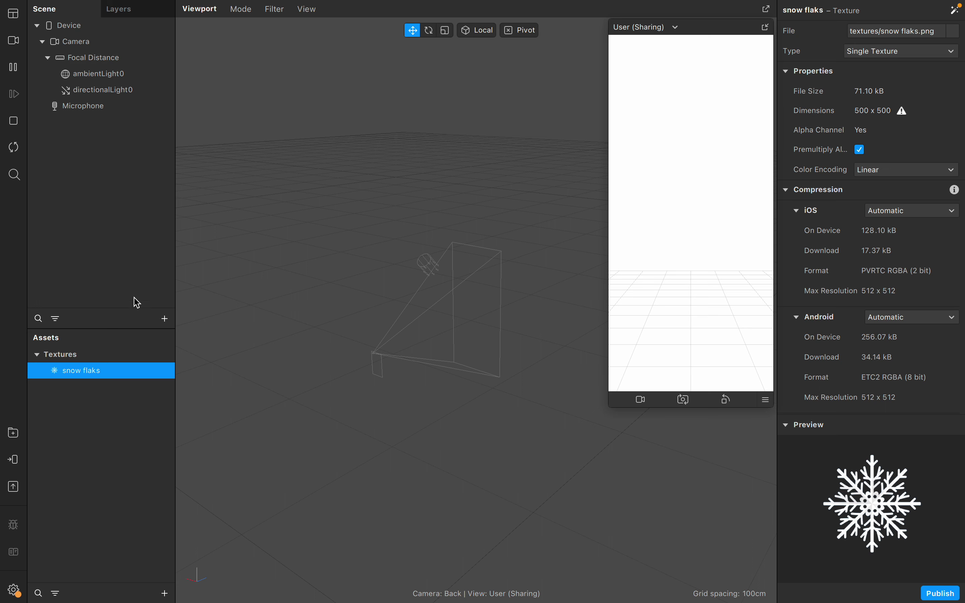
left_click(164, 319)
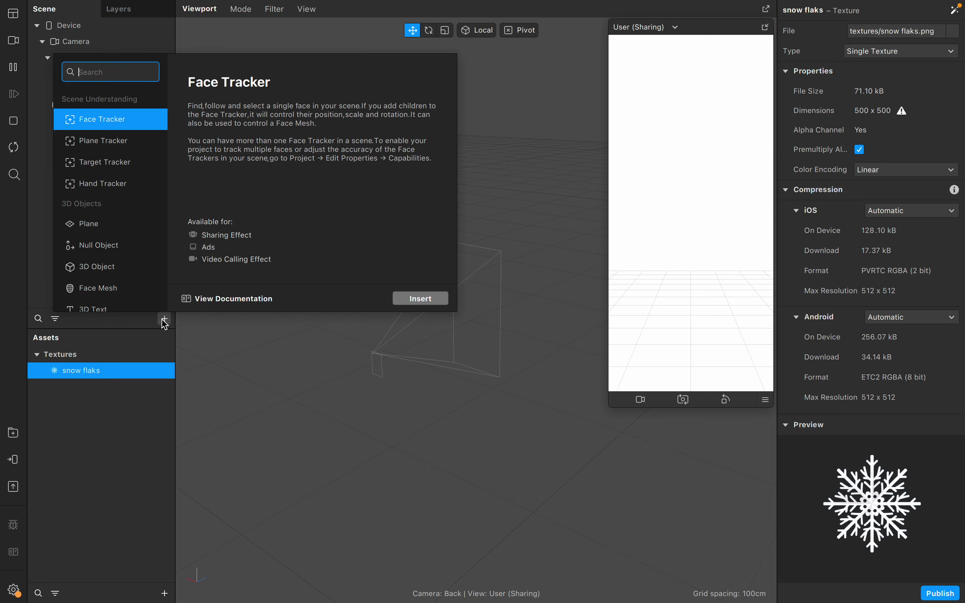
type("par")
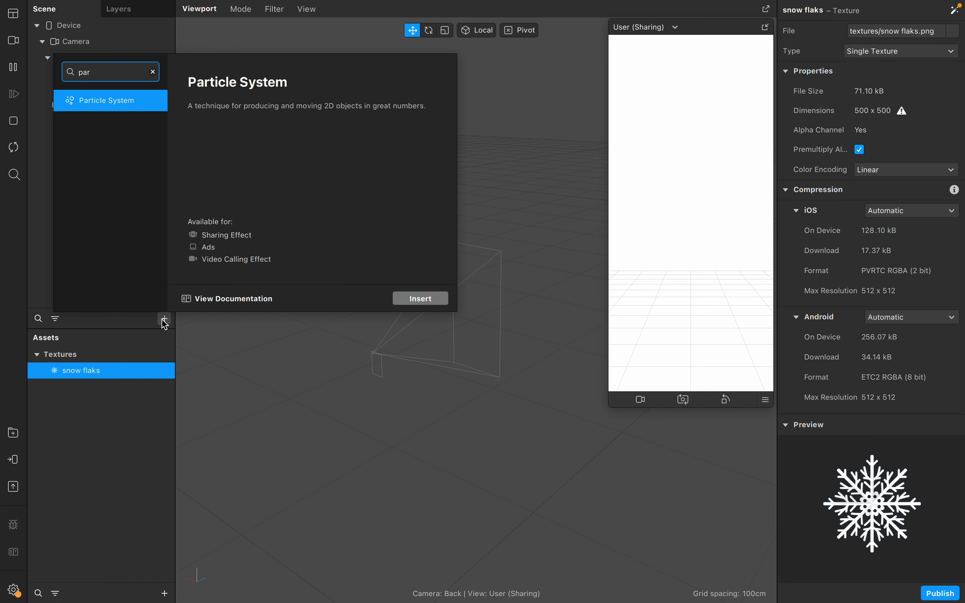
left_click(417, 302)
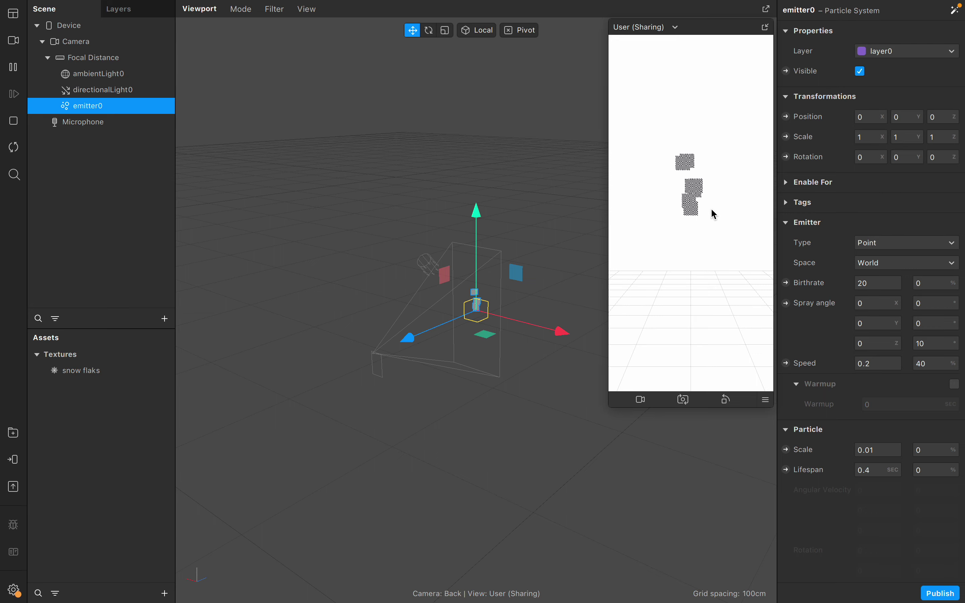
Shift the particle emitter freehand in the viewport and set its Y position to 0.
mouse_move(710, 211)
left_mouse_down()
mouse_move(549, 215)
mouse_move(720, 211)
mouse_move(645, 211)
mouse_move(705, 218)
left_mouse_up()
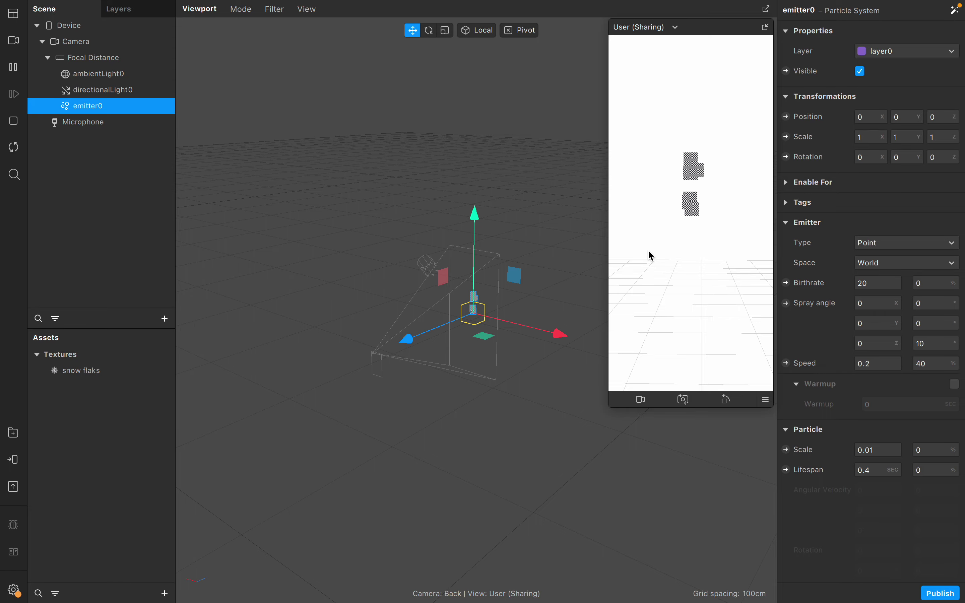
mouse_move(691, 220)
left_mouse_down()
mouse_move(539, 214)
mouse_move(660, 208)
mouse_move(689, 211)
mouse_move(699, 224)
left_mouse_up()
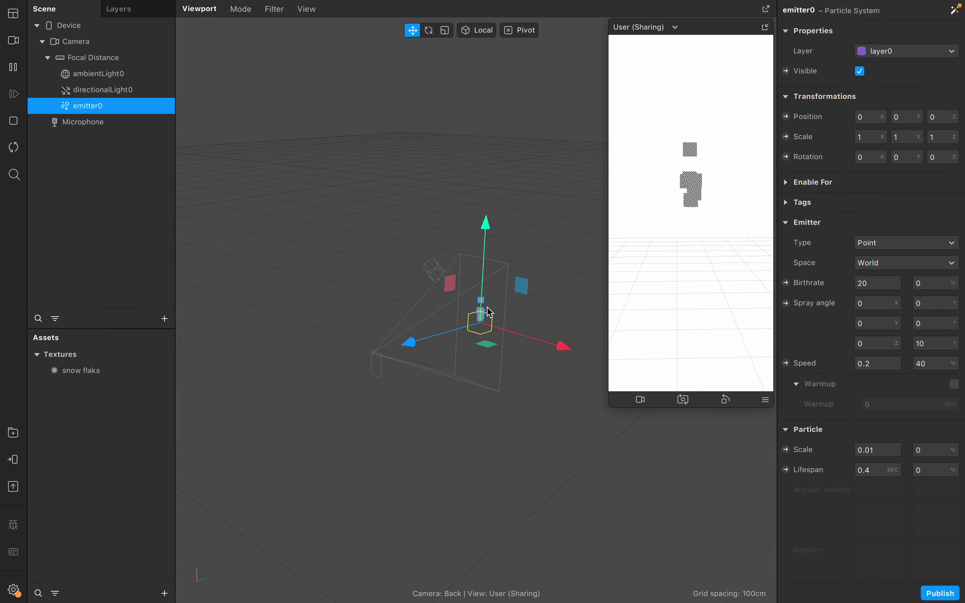
left_click_drag(487, 324, 486, 312)
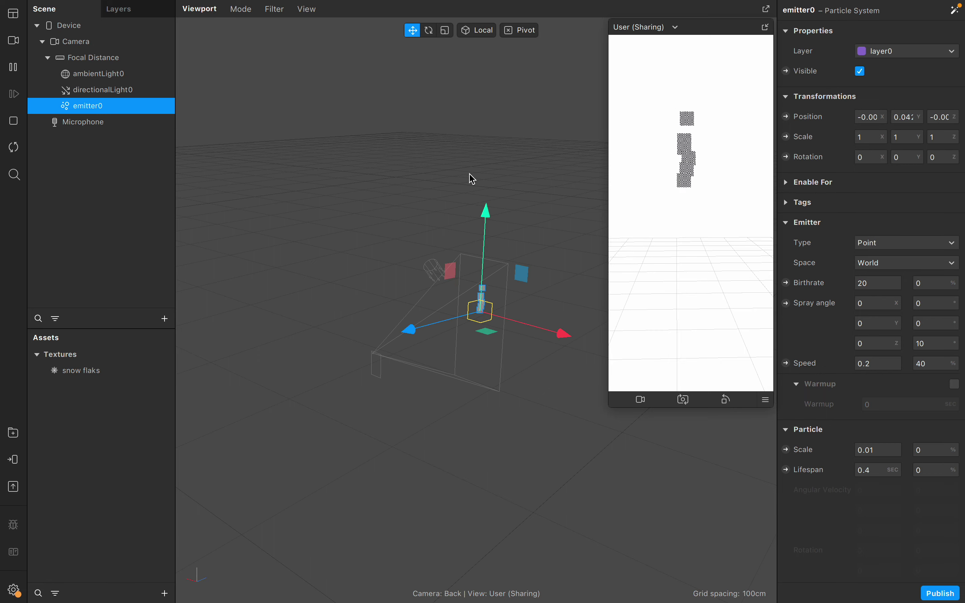
left_click(900, 117)
type("0")
key("Return")
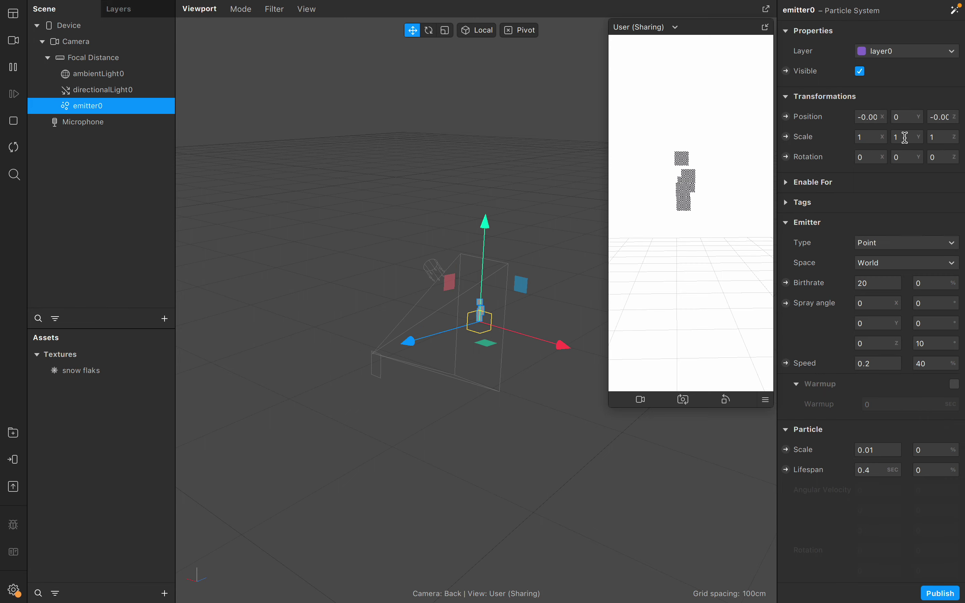
left_click(904, 116)
type("-")
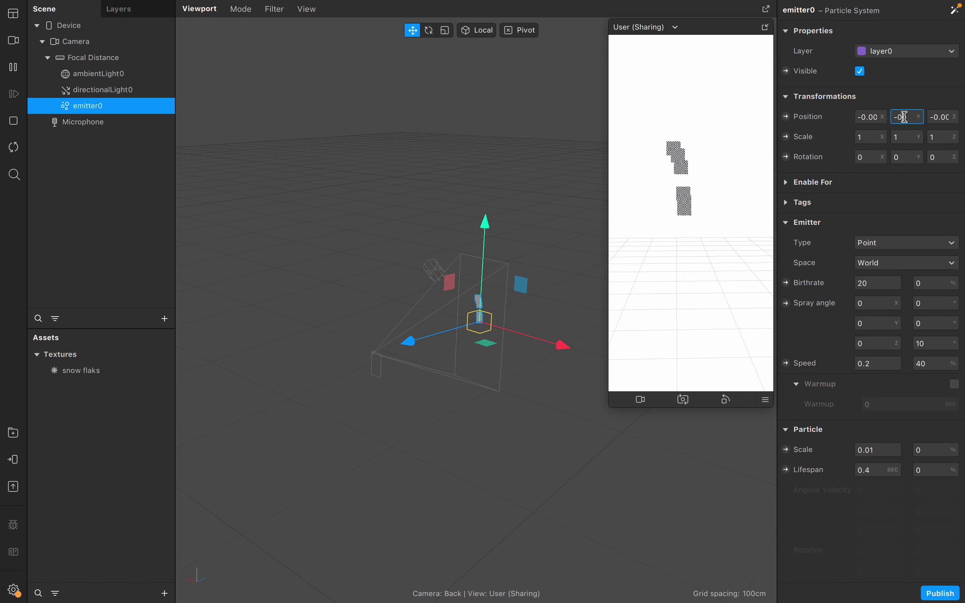
key("Escape")
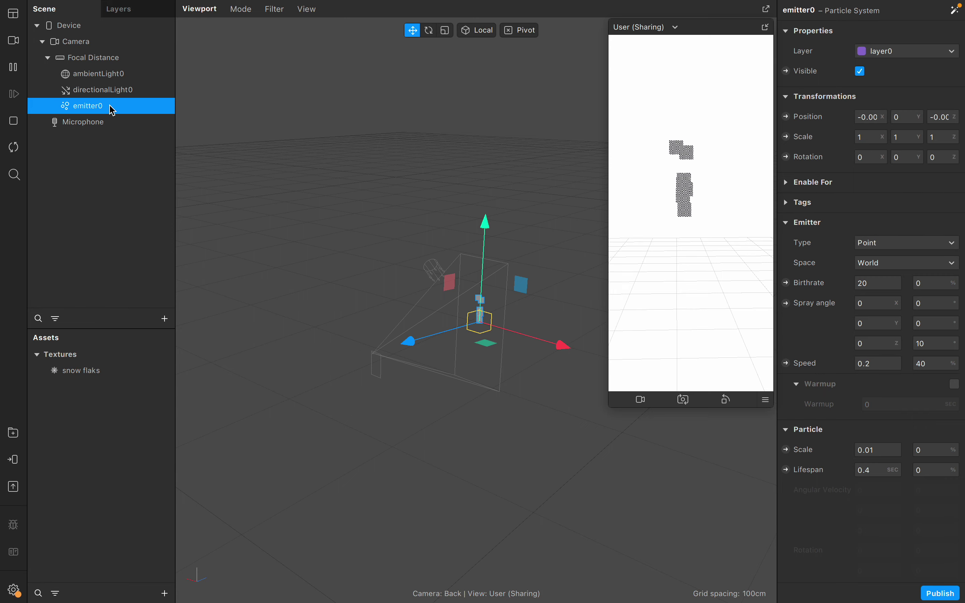
Move the particle emitter out of the Focal Distance group to the scene's root level and inspect its placement relative to the camera.
left_click_drag(112, 108, 98, 151)
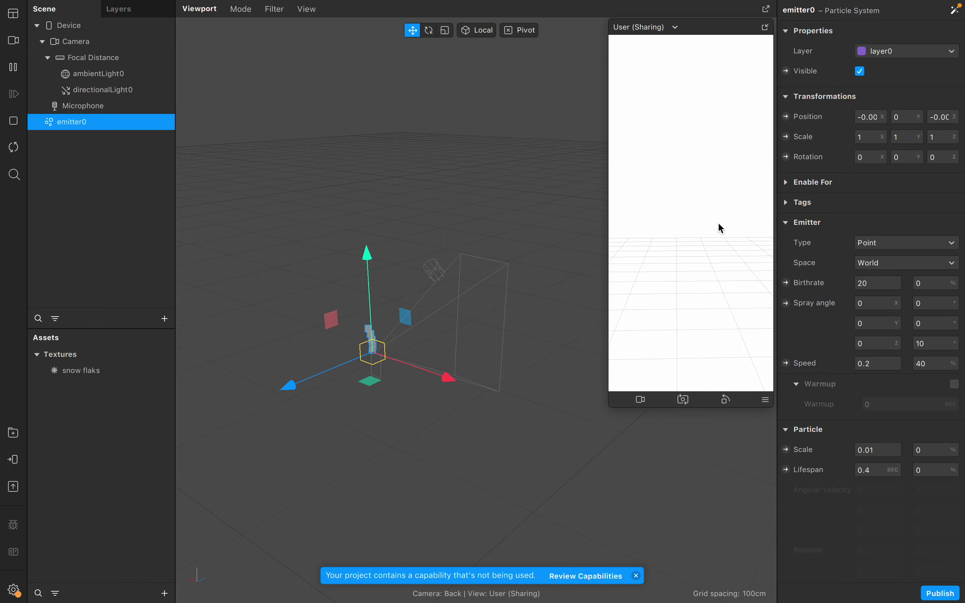
left_click_drag(722, 228, 468, 314)
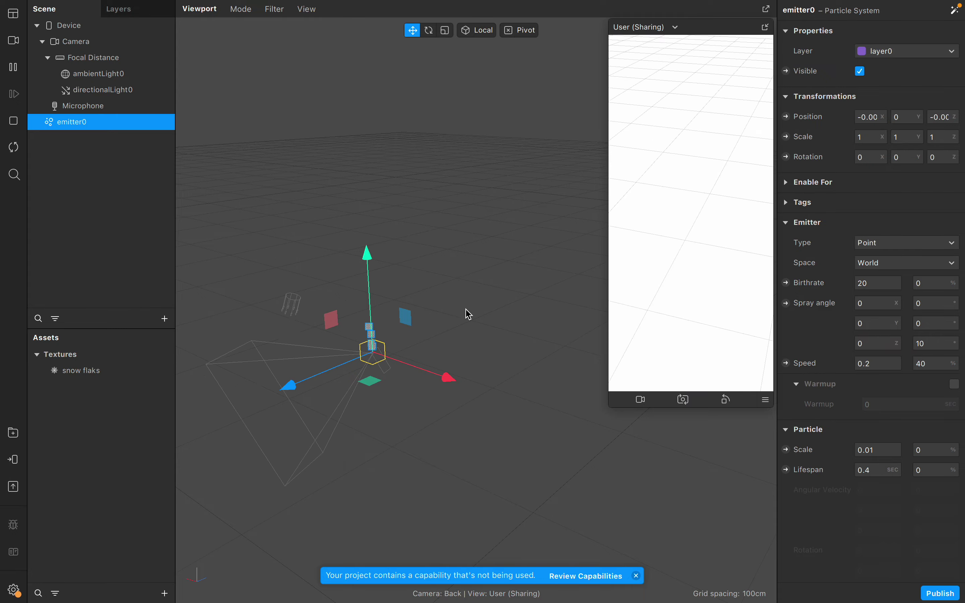
left_click_drag(648, 275, 716, 199)
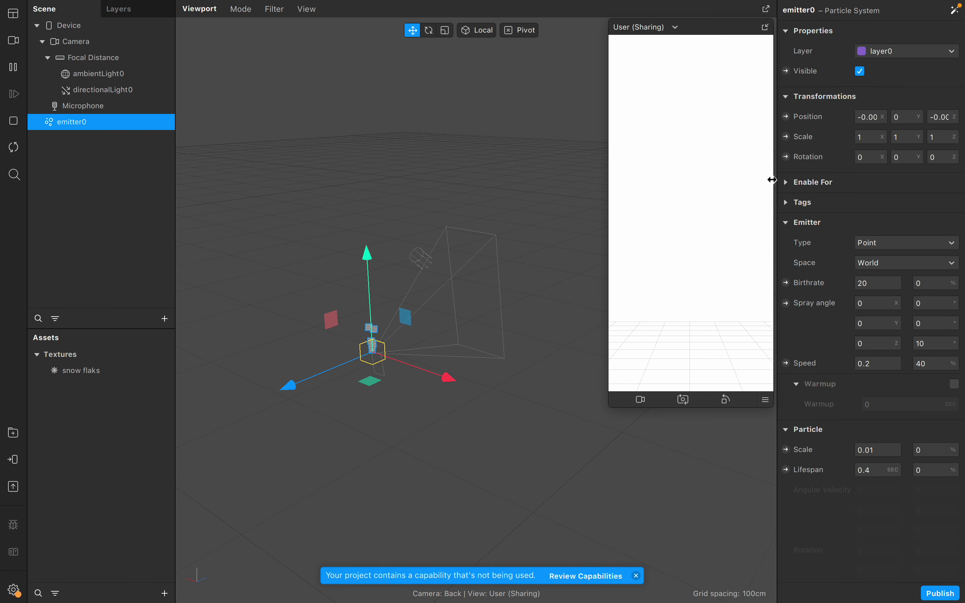
left_click_drag(728, 186, 742, 192)
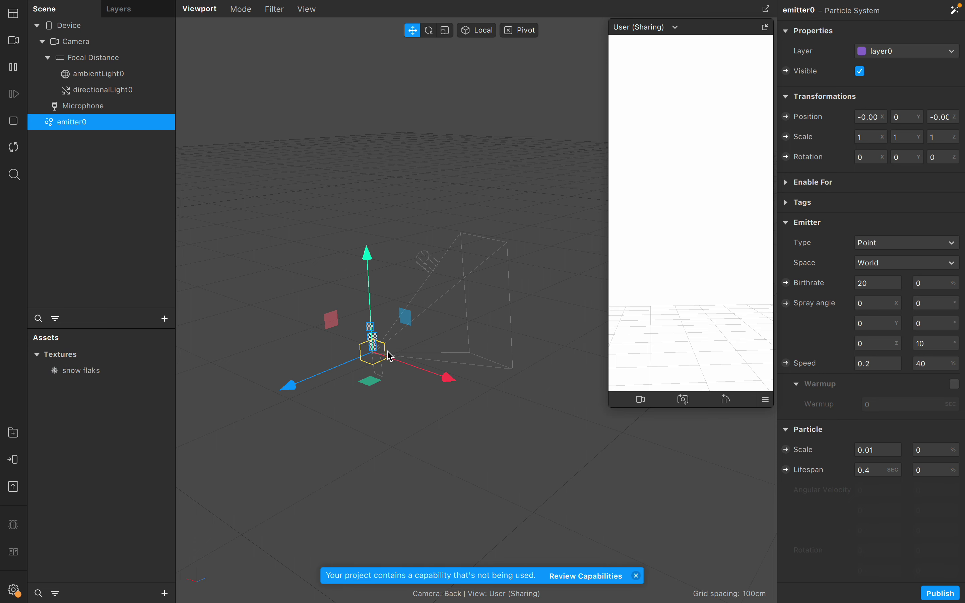
left_click_drag(390, 356, 380, 353)
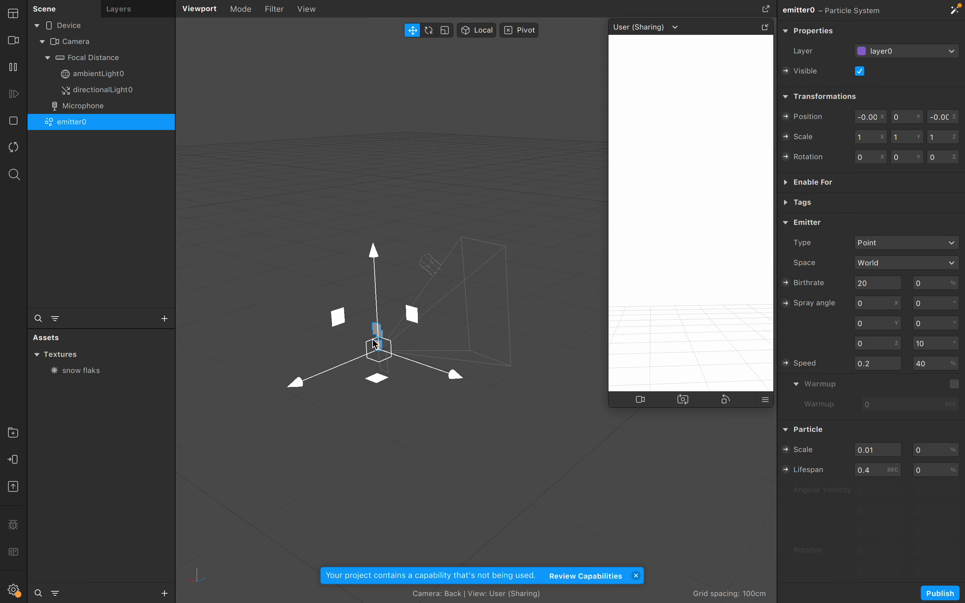
scroll(400, 422, "up", 5)
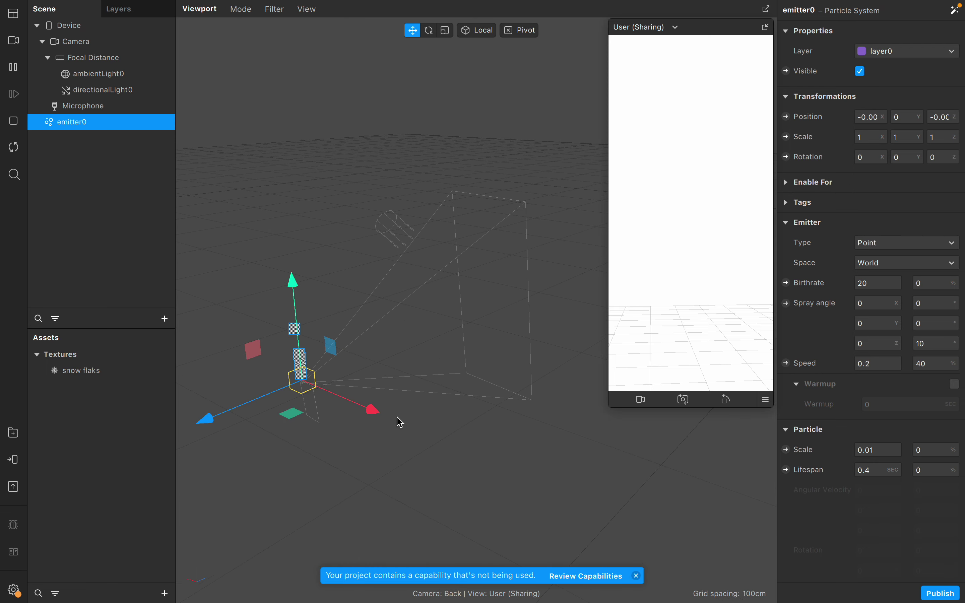
scroll(375, 418, "up", 3)
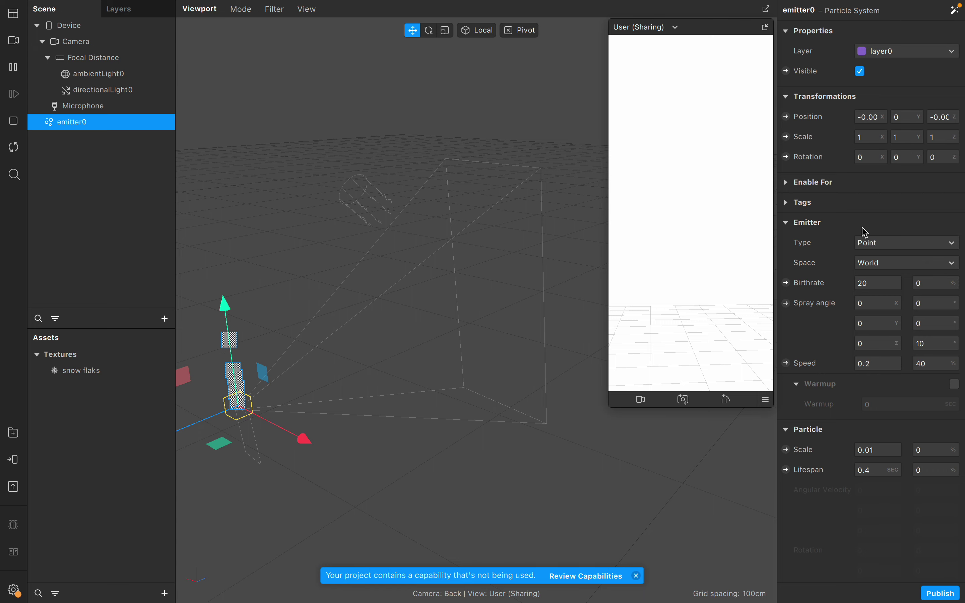
Add a new material to the particle emitter.
scroll(865, 232, "down", 6)
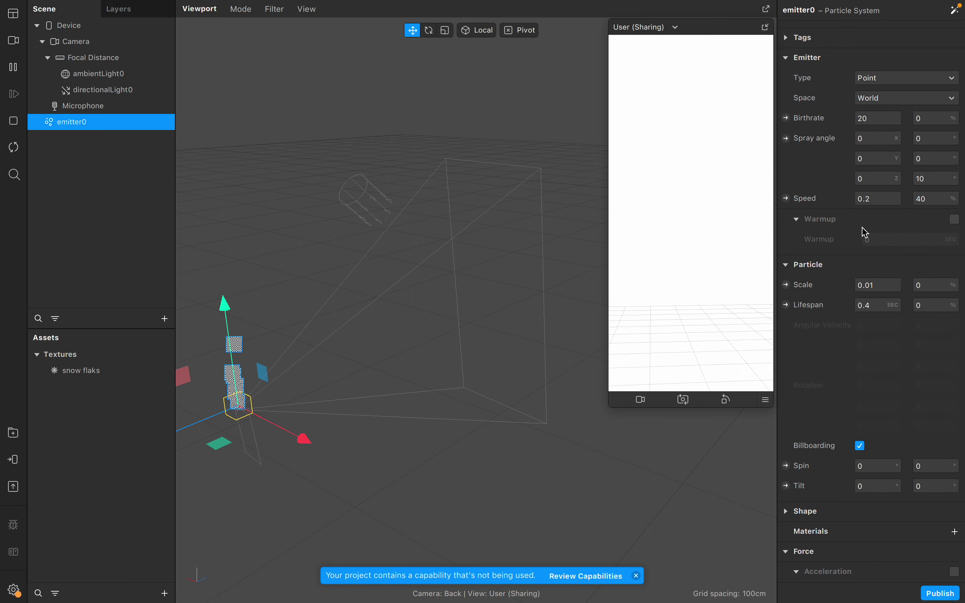
scroll(865, 232, "down", 1)
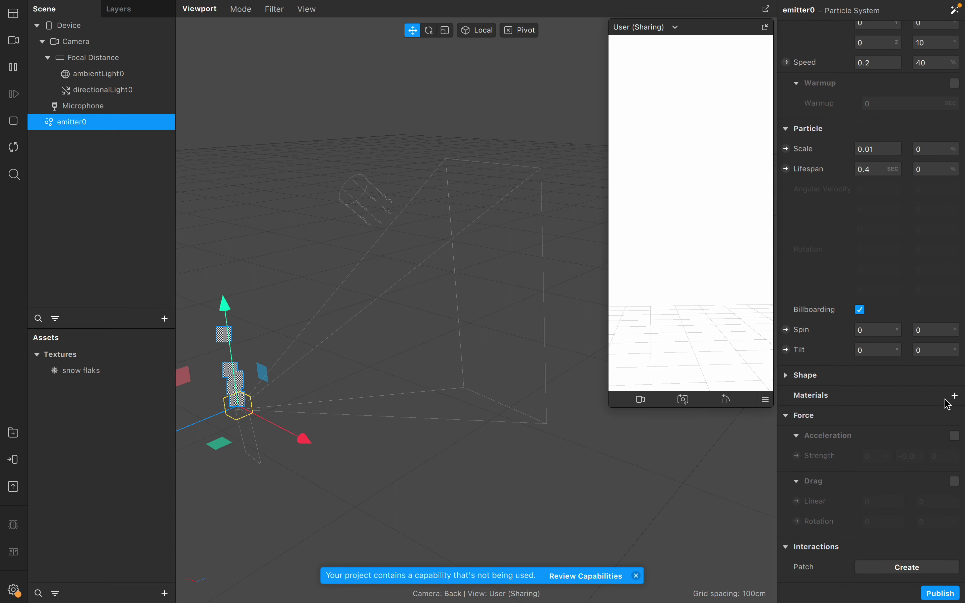
left_click(954, 397)
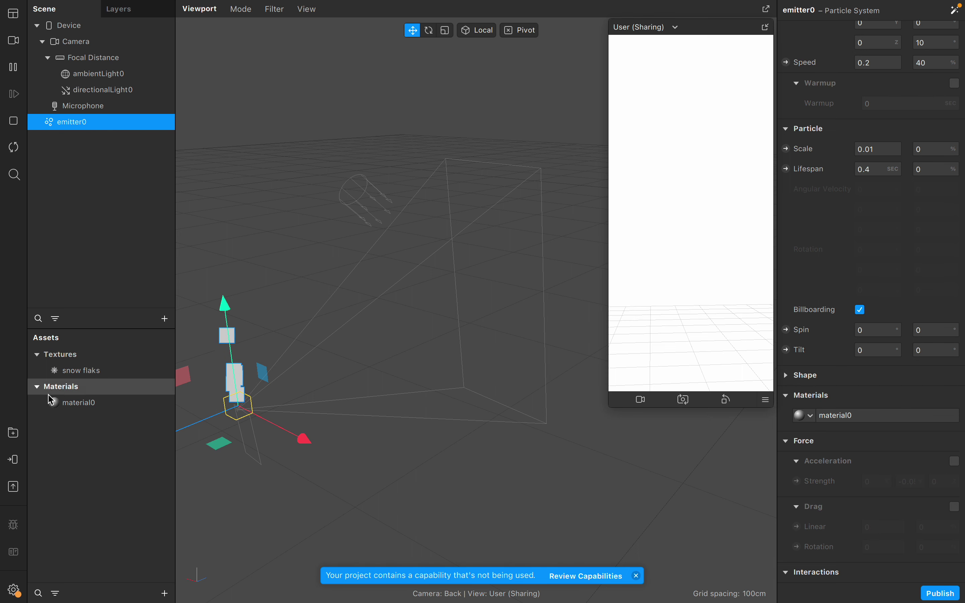
Rename the emitter's new material as snow_flake_material.
left_click(76, 413)
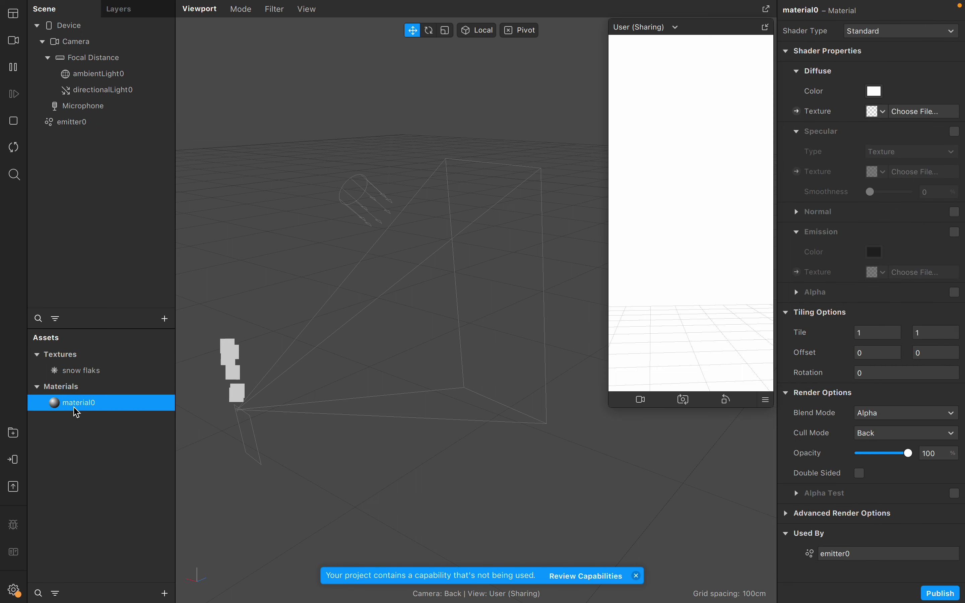
right_click(77, 413)
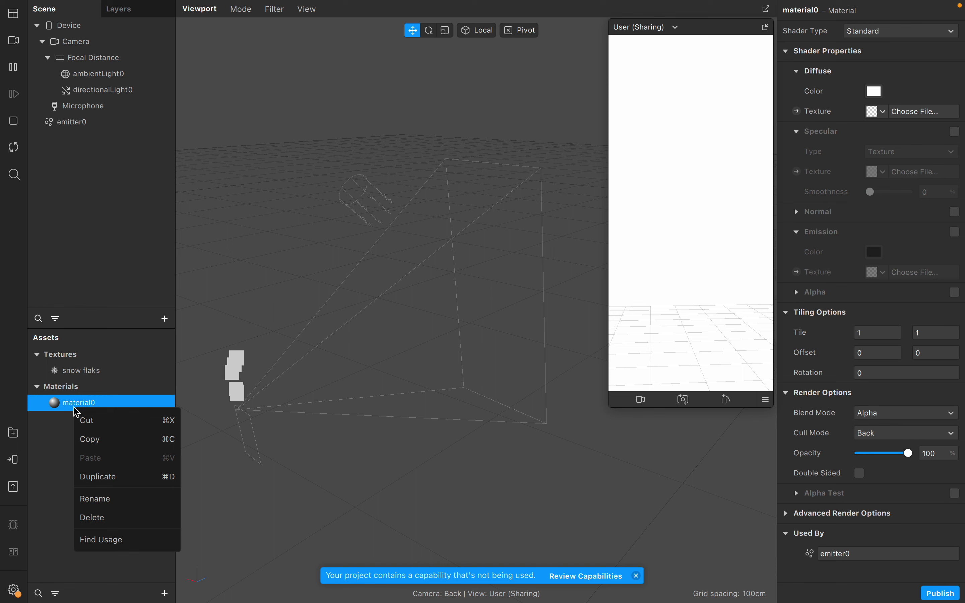
left_click(98, 499)
key("BackSpace")
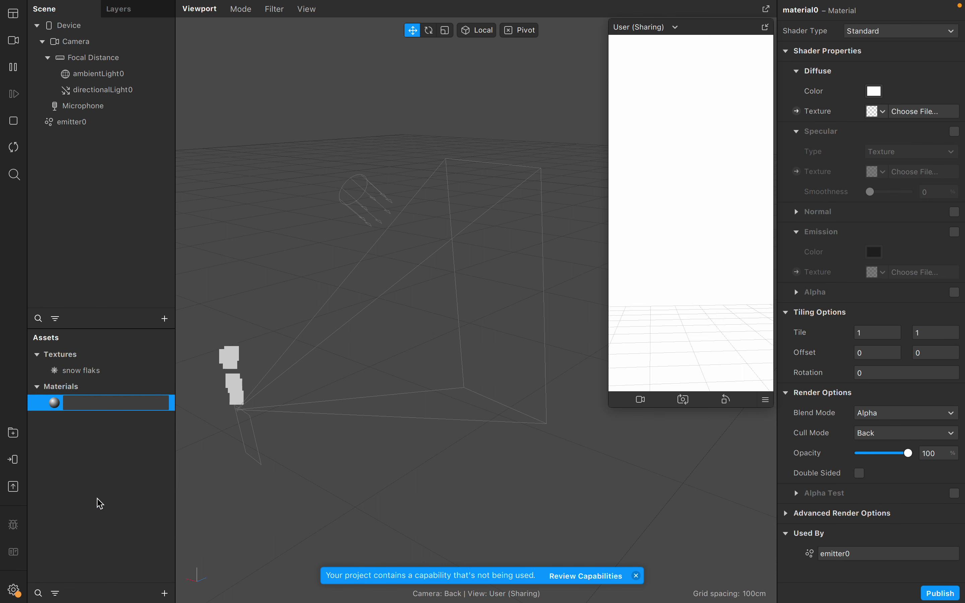
type("sn")
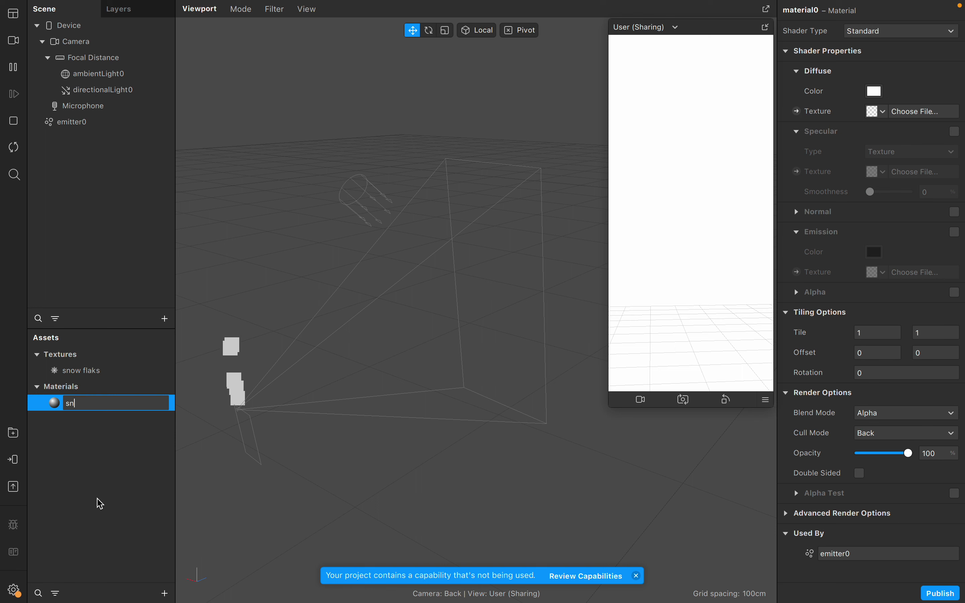
type("ow_flake")
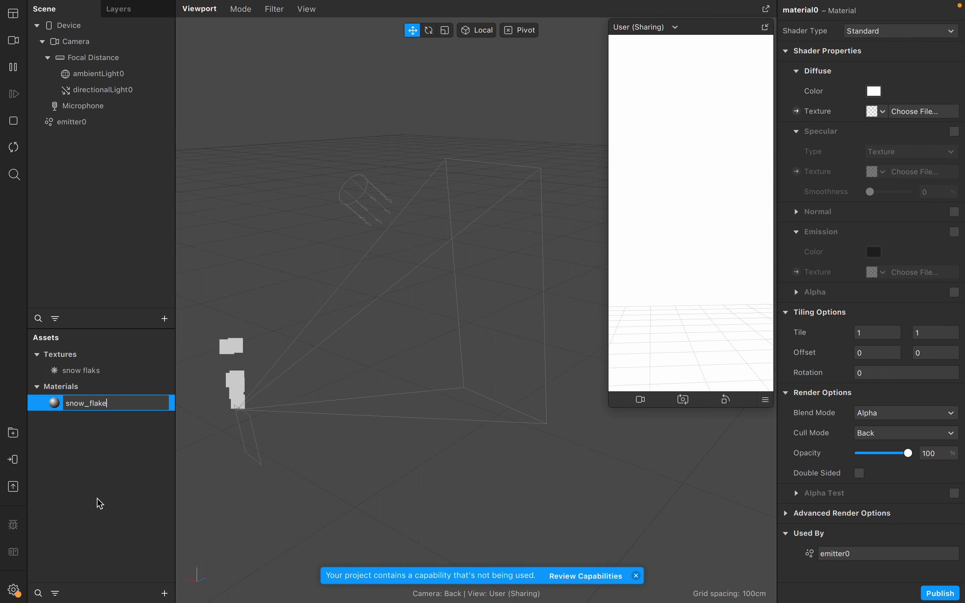
type("_mater")
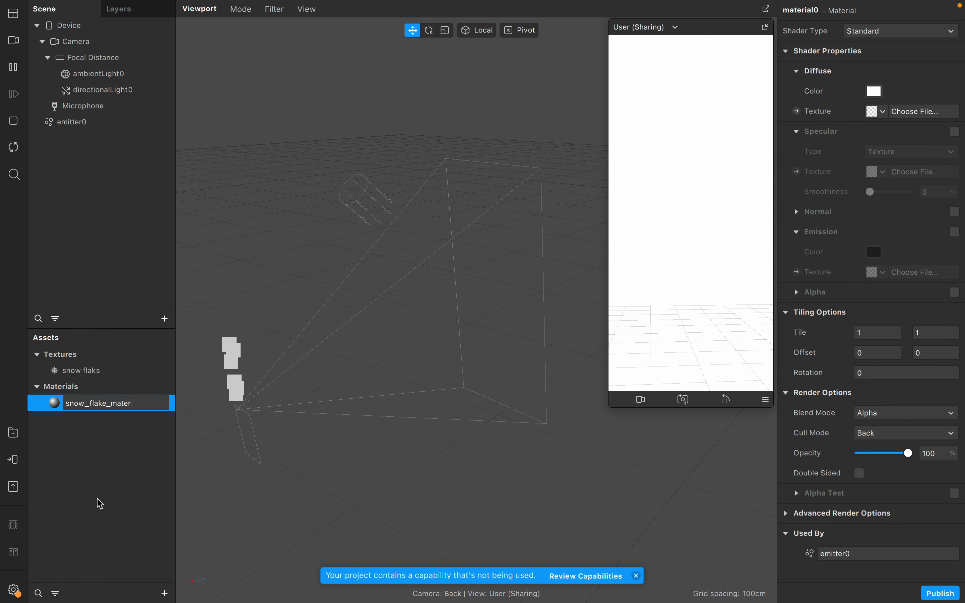
type("ial")
key("Return")
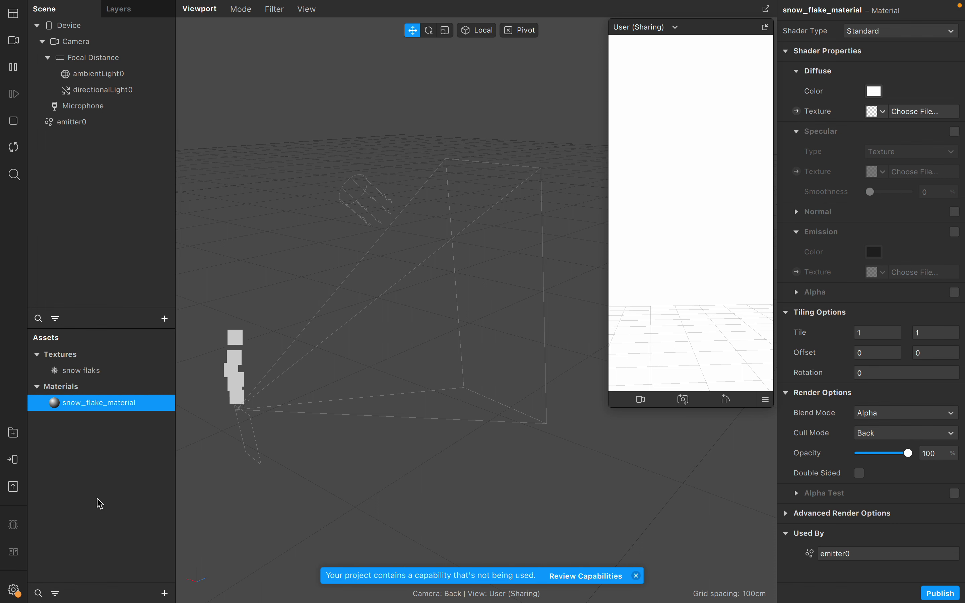
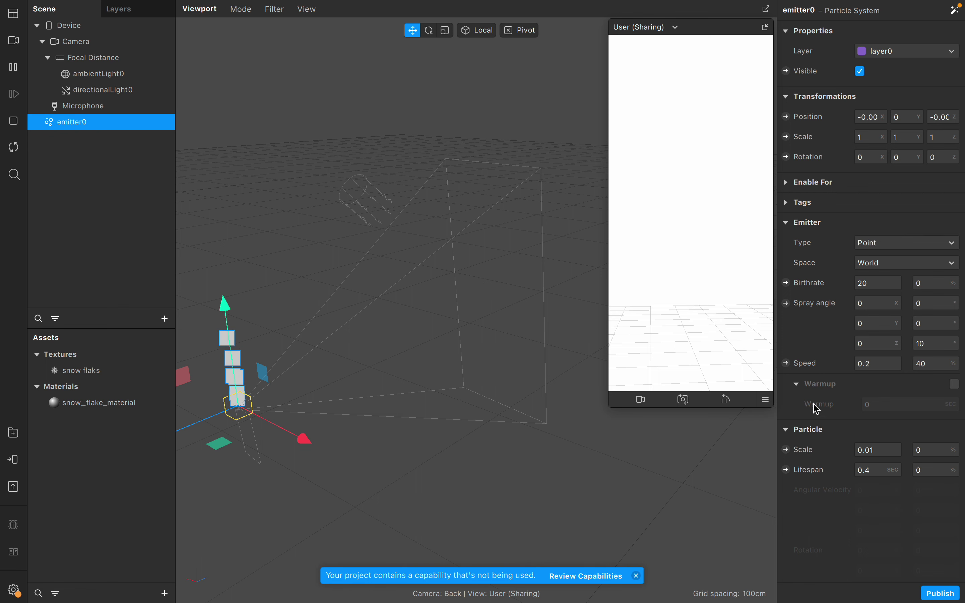
Raise the particle emitter freehand above the camera to a Y position of about 0.25.
scroll(881, 513, "down", 5)
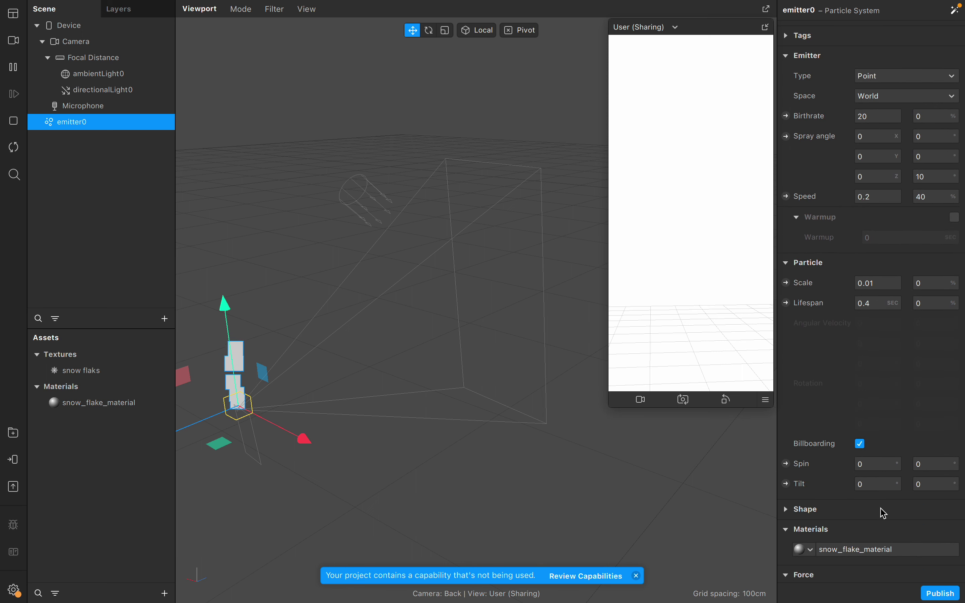
scroll(882, 513, "up", 5)
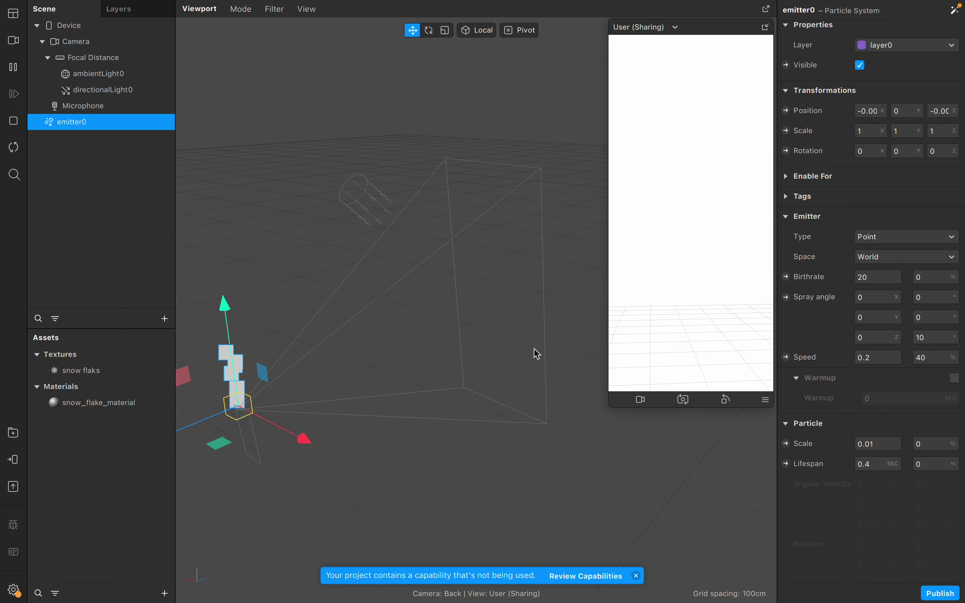
mouse_move(711, 212)
left_mouse_down()
mouse_move(561, 221)
mouse_move(727, 237)
mouse_move(713, 222)
left_mouse_up()
scroll(385, 335, "up", 2)
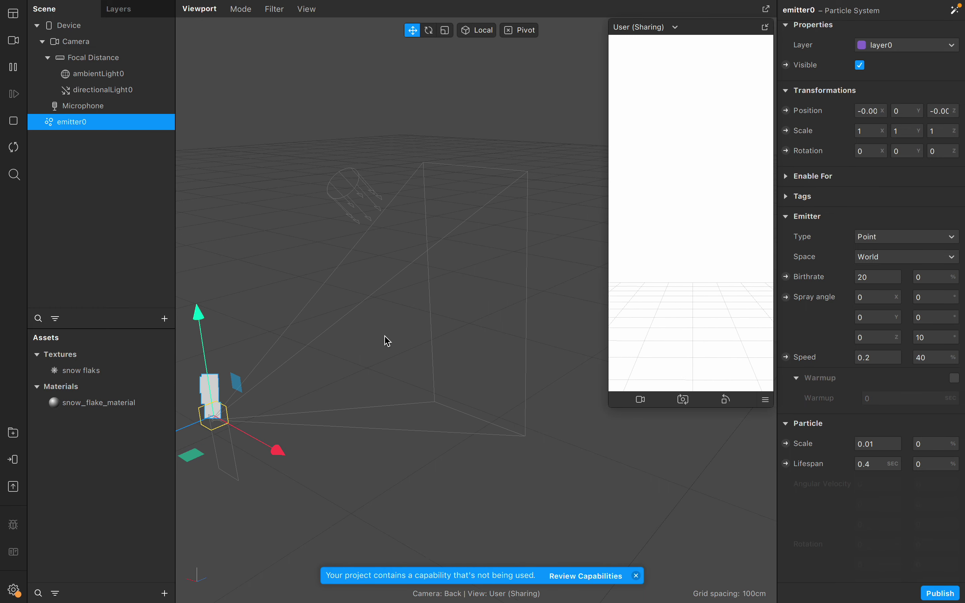
scroll(384, 335, "down", 5)
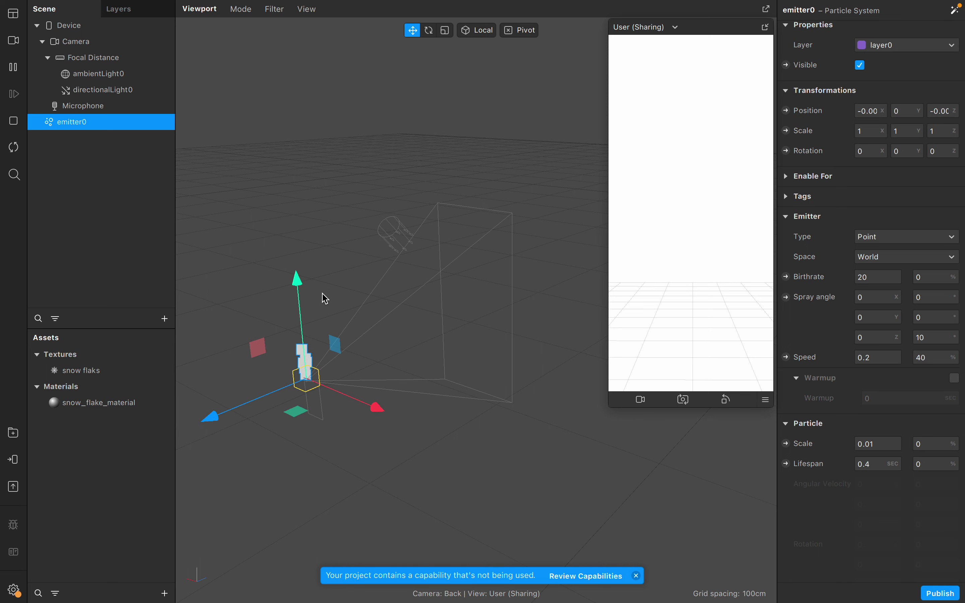
left_click_drag(298, 279, 289, 113)
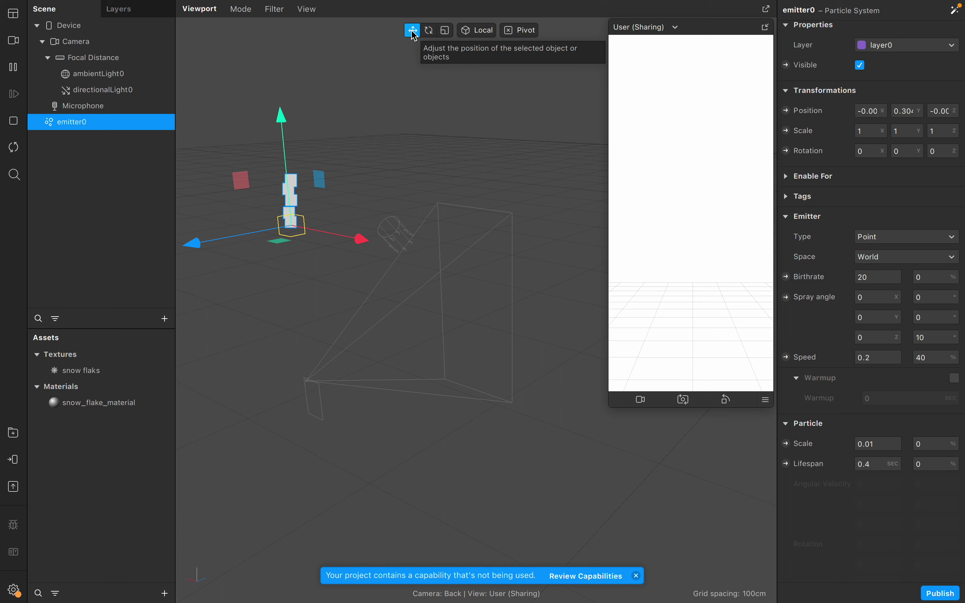
left_click_drag(293, 192, 284, 256)
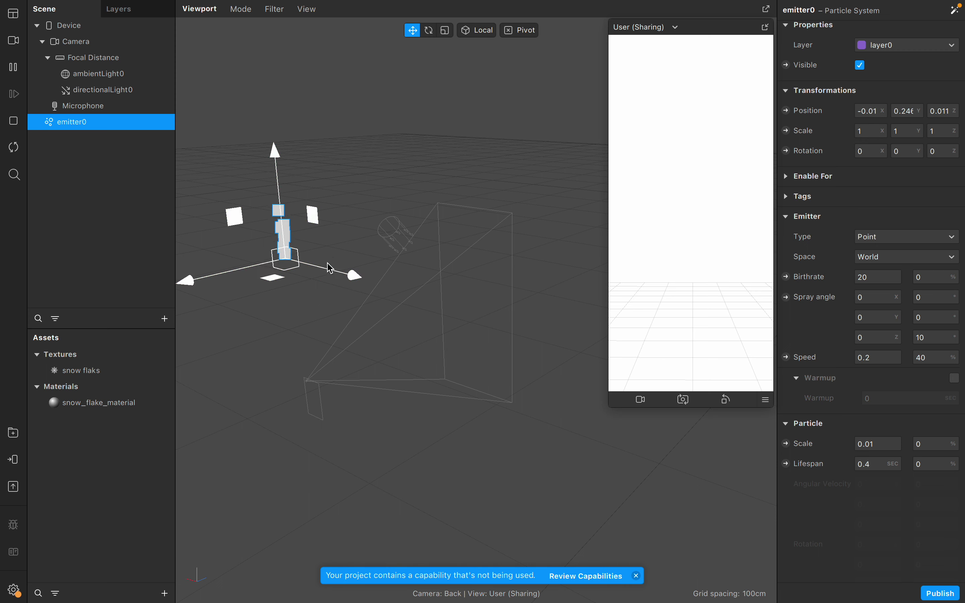
Set the particle emitter's X, Y and Z position to 0.
left_click(871, 111)
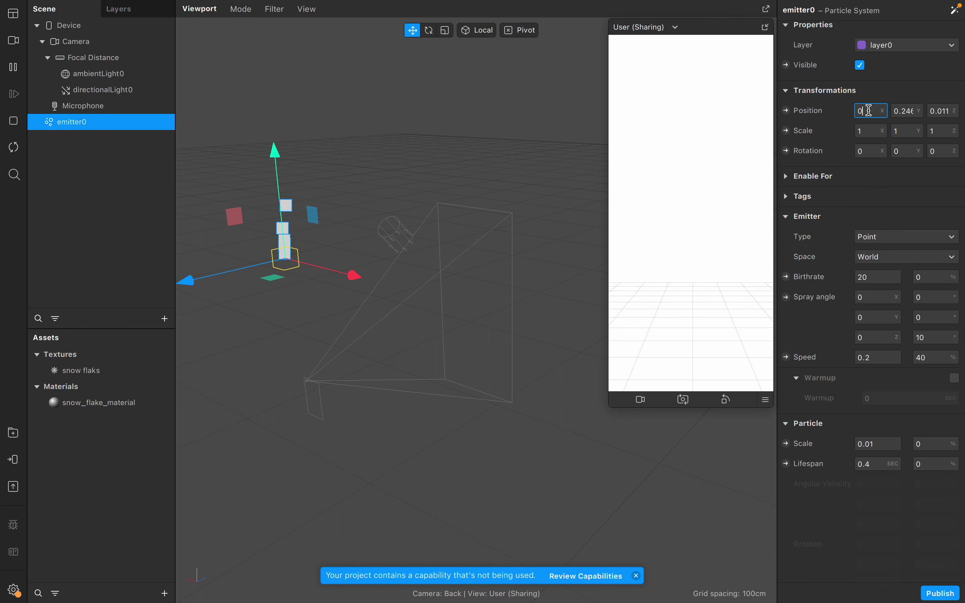
type("0")
key("Return")
left_click(904, 111)
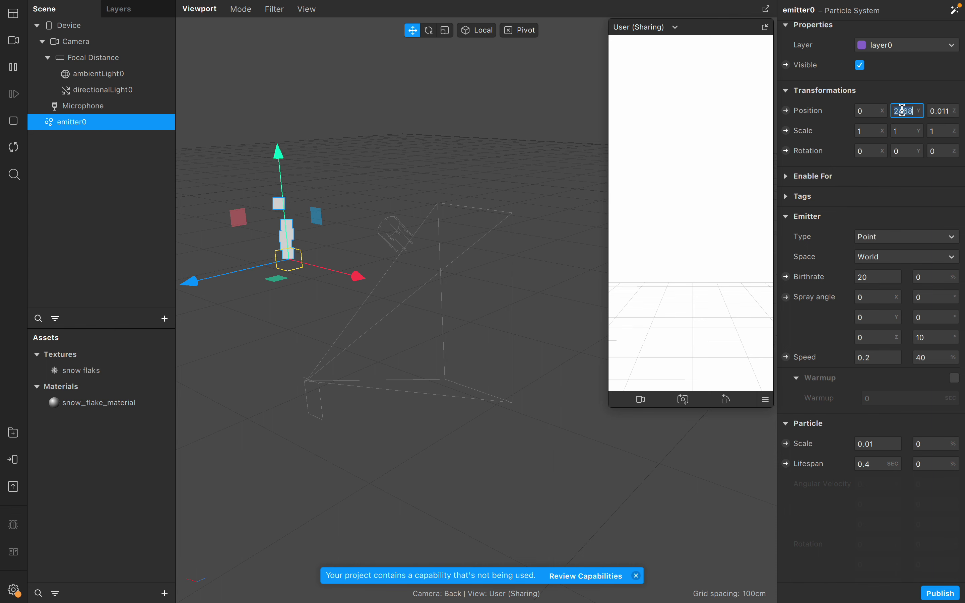
type("0")
key("Return")
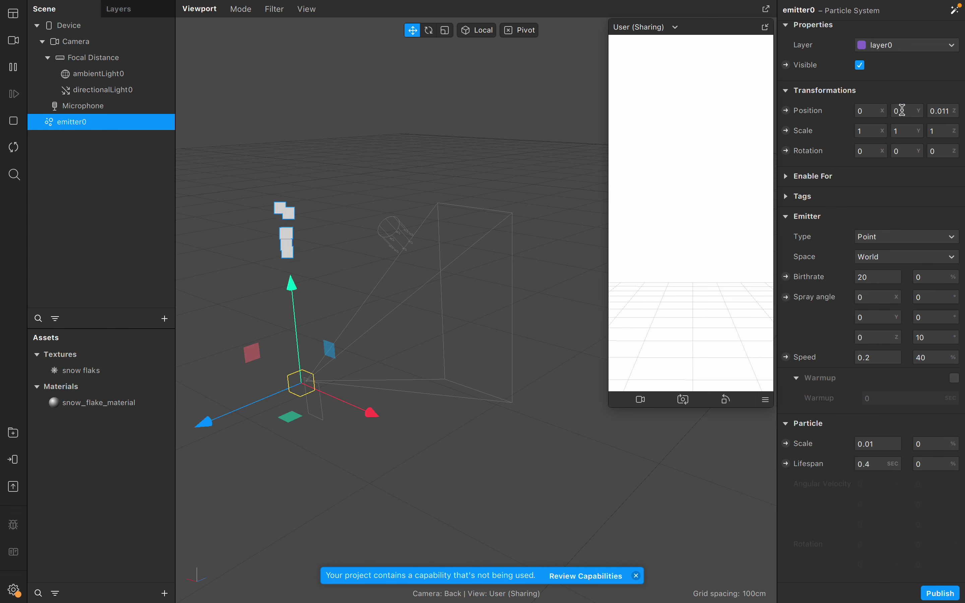
left_click(937, 112)
type("0")
key("Return")
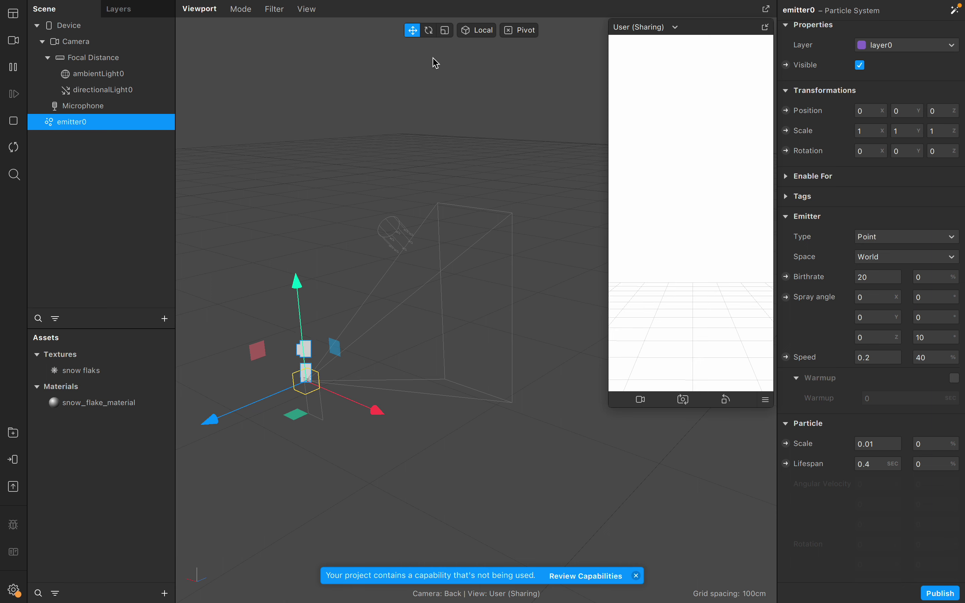
Rotate the particle emitter freehand around its vertical and X axes until the particles stream downward.
left_click(432, 34)
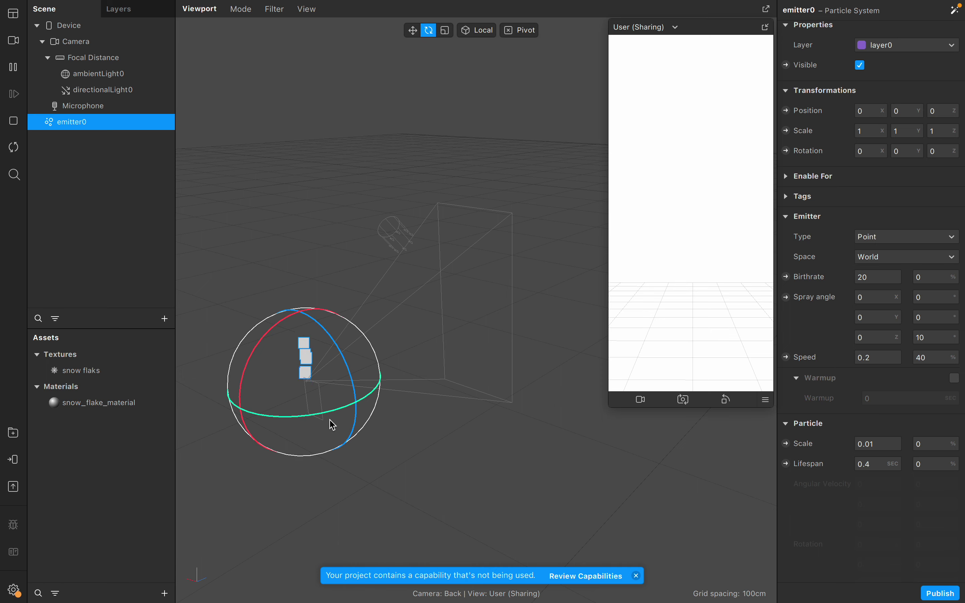
left_click_drag(331, 422, 288, 403)
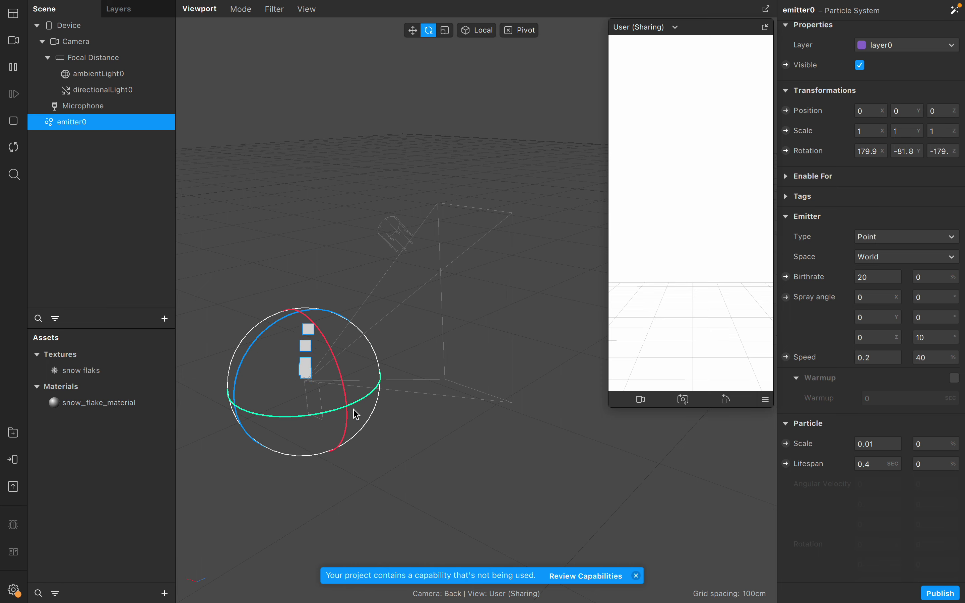
left_click(377, 353)
left_click(306, 363)
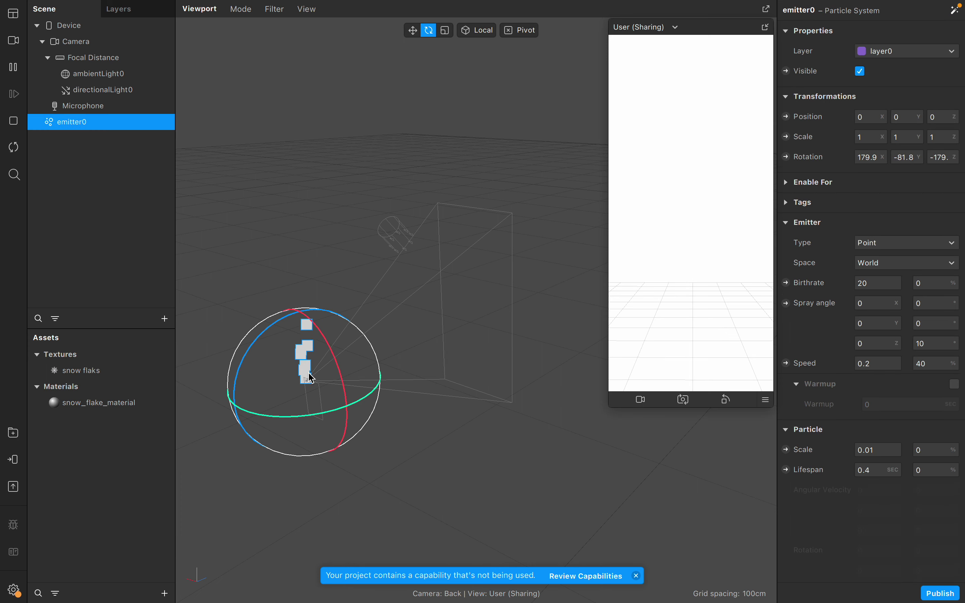
left_click_drag(367, 403, 333, 511)
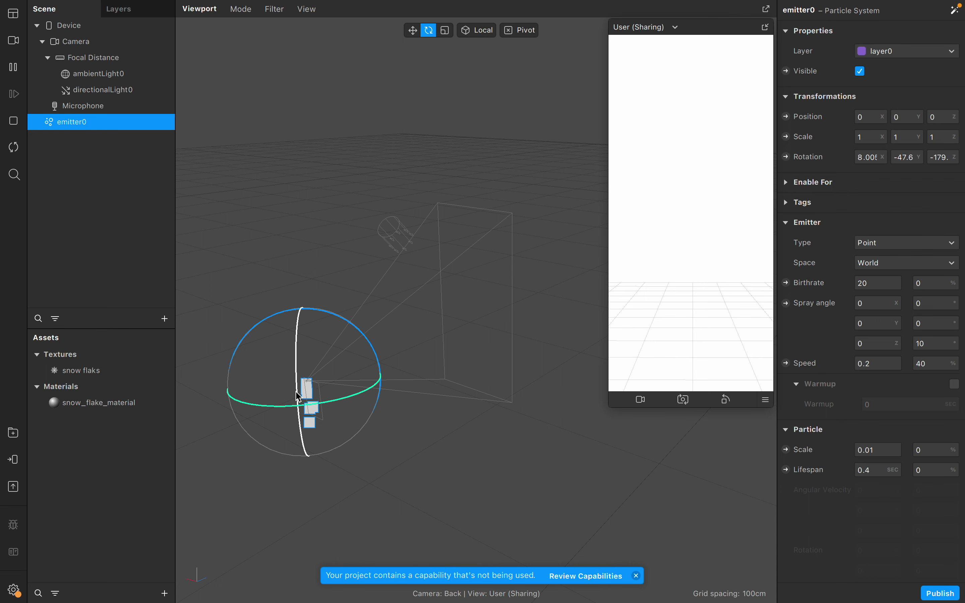
Set the particle emitter's rotation to 180 on X, 0 on Y and 0 on Z.
left_click(869, 157)
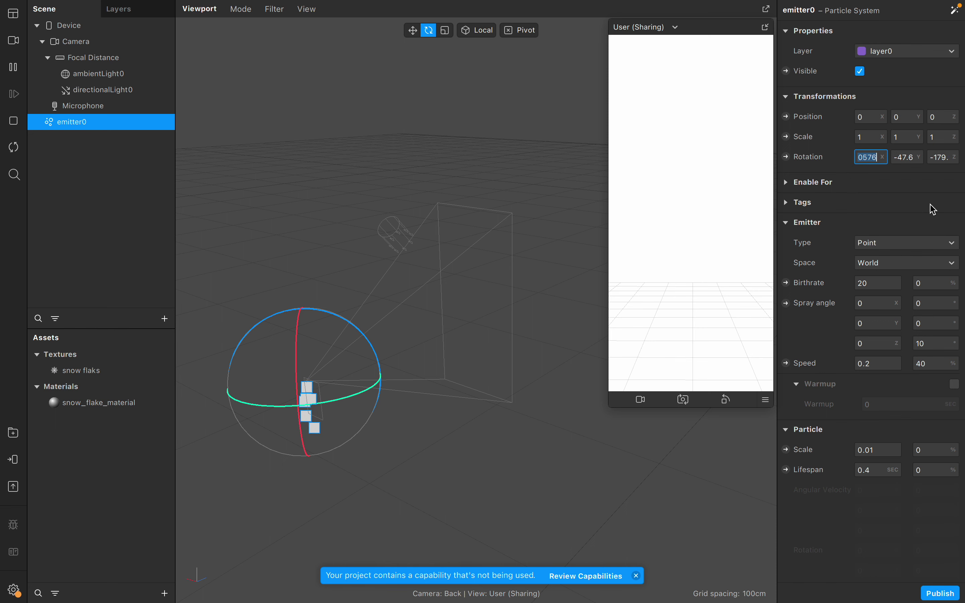
key("BackSpace")
type("180")
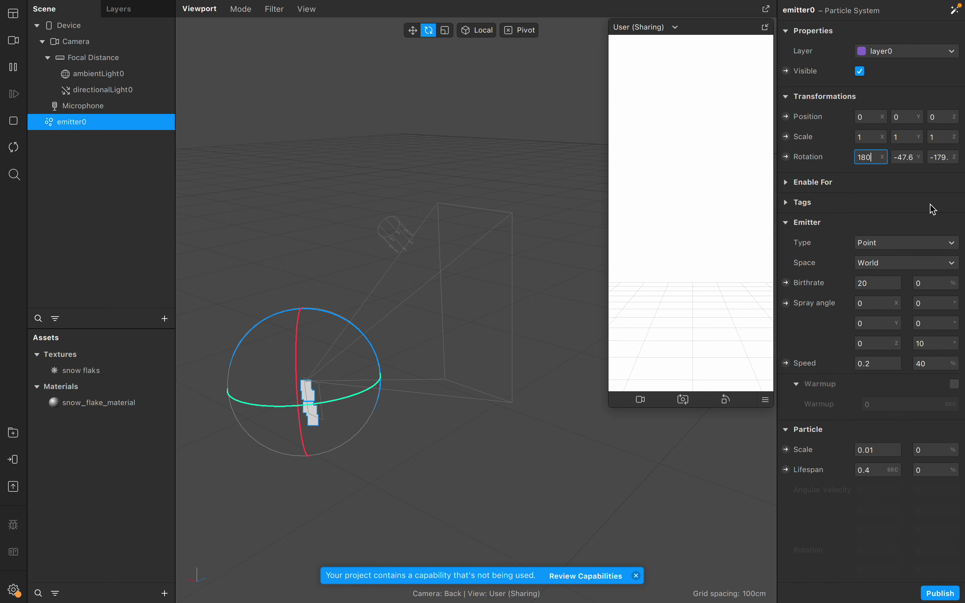
key("Return")
left_click(904, 158)
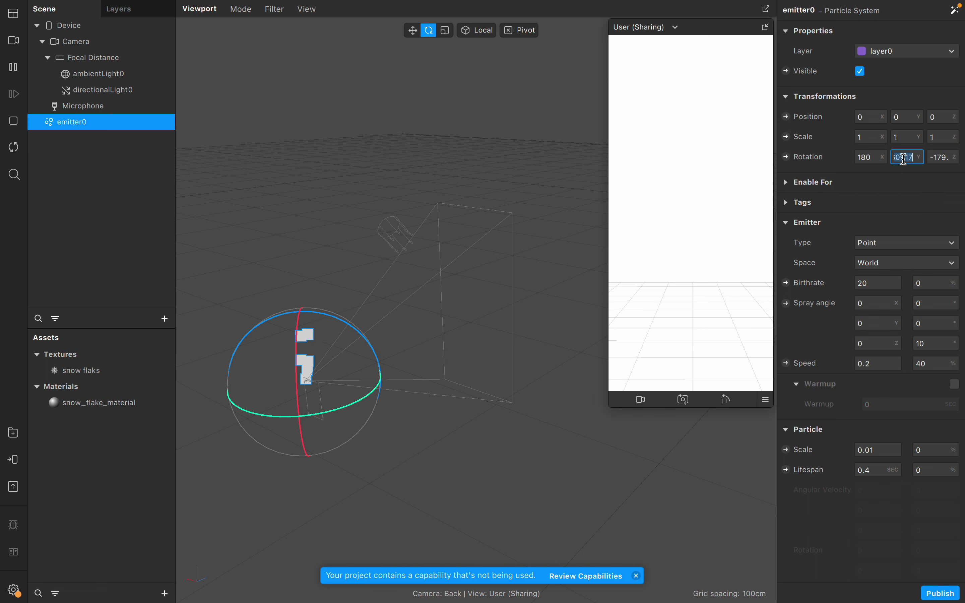
type("0")
key("Return")
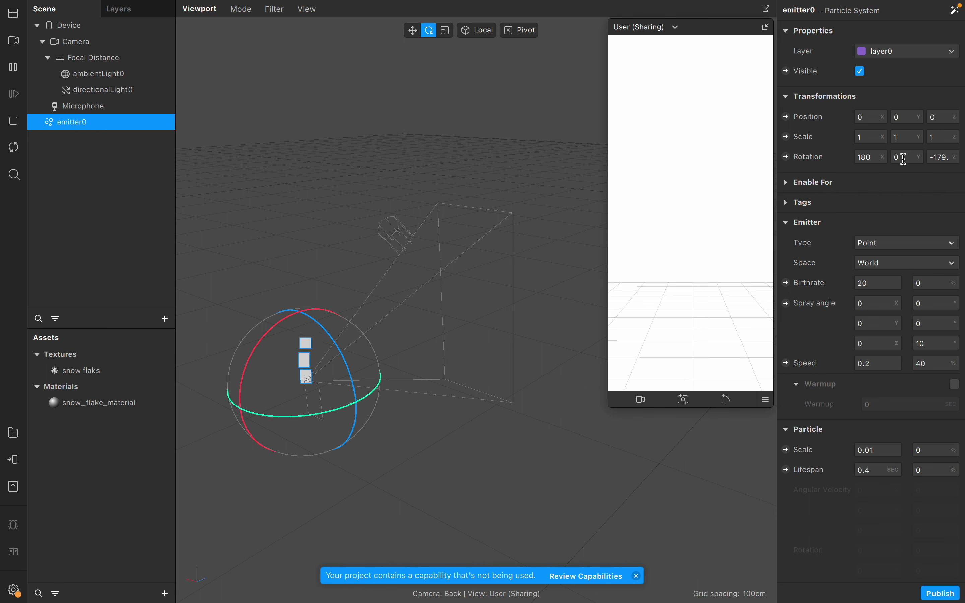
left_click(938, 157)
type("0")
key("Return")
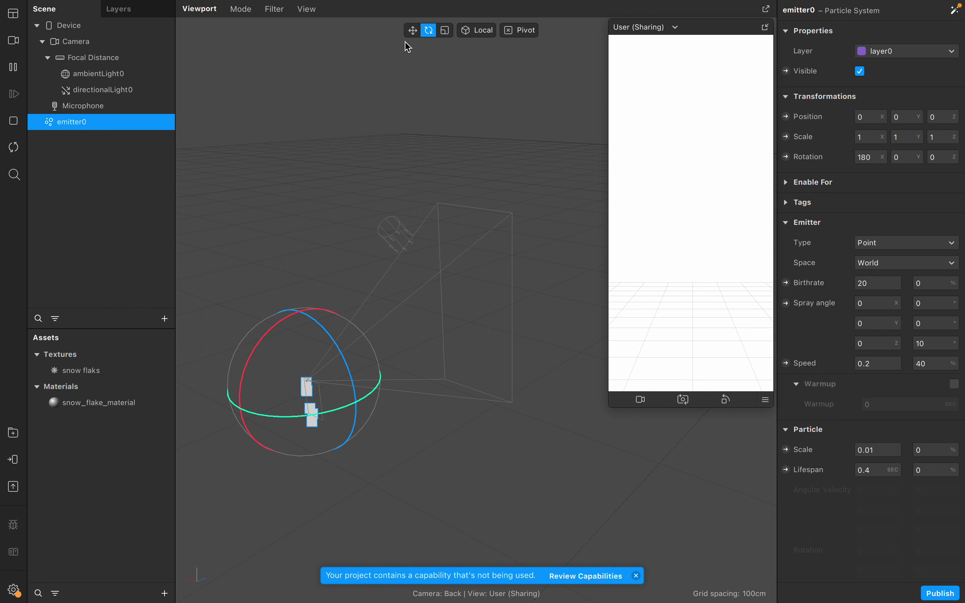
Move the downward-facing emitter up above the camera to a Y position of about 0.45.
left_click(413, 32)
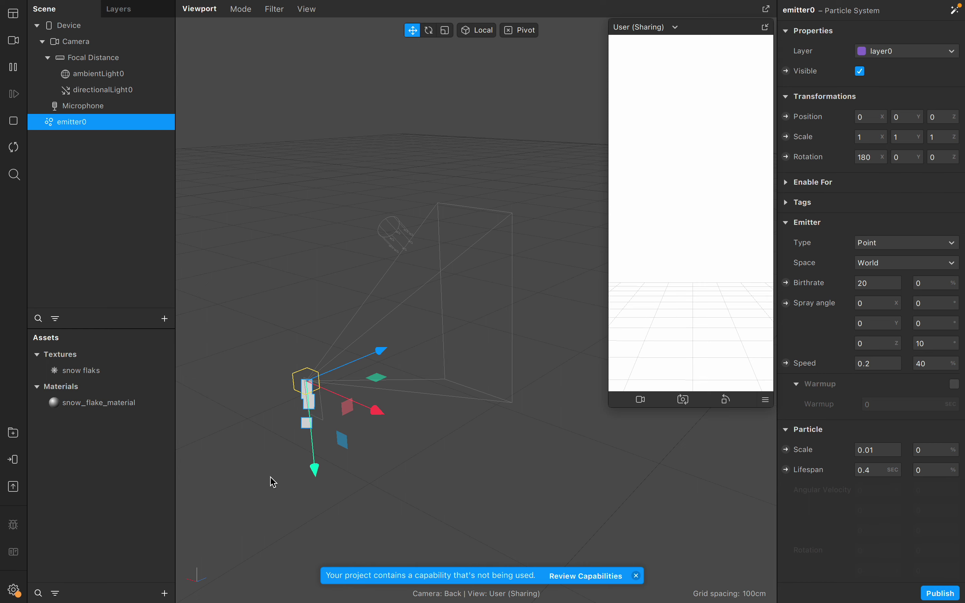
left_click_drag(315, 474, 307, 249)
left_click(313, 382)
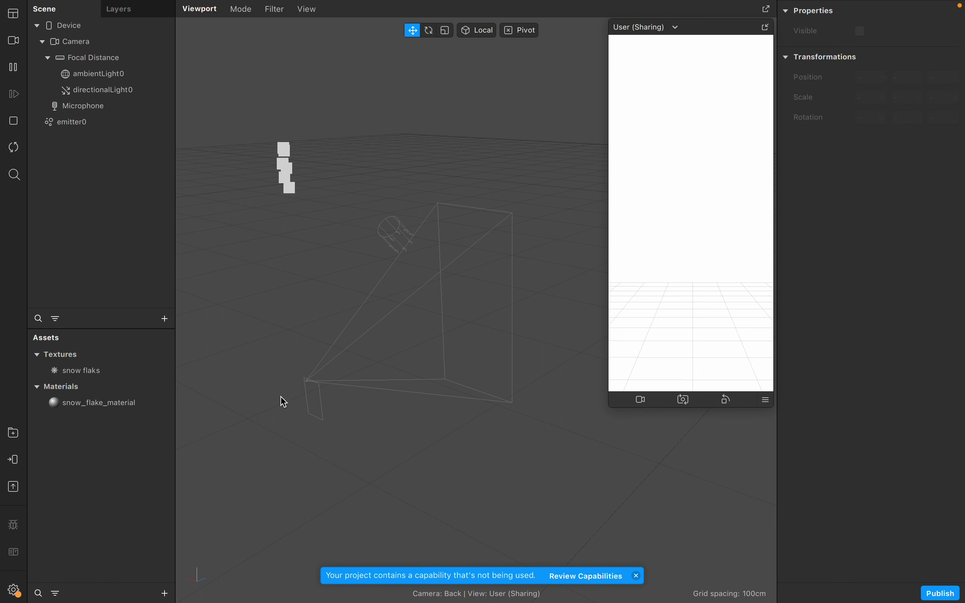
left_click(292, 151)
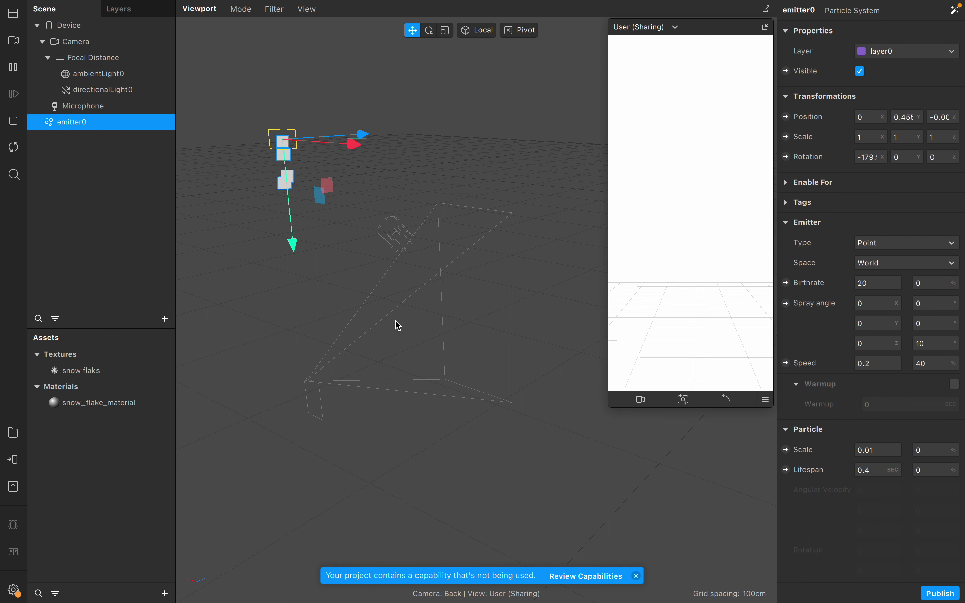
left_click_drag(712, 238, 679, 255)
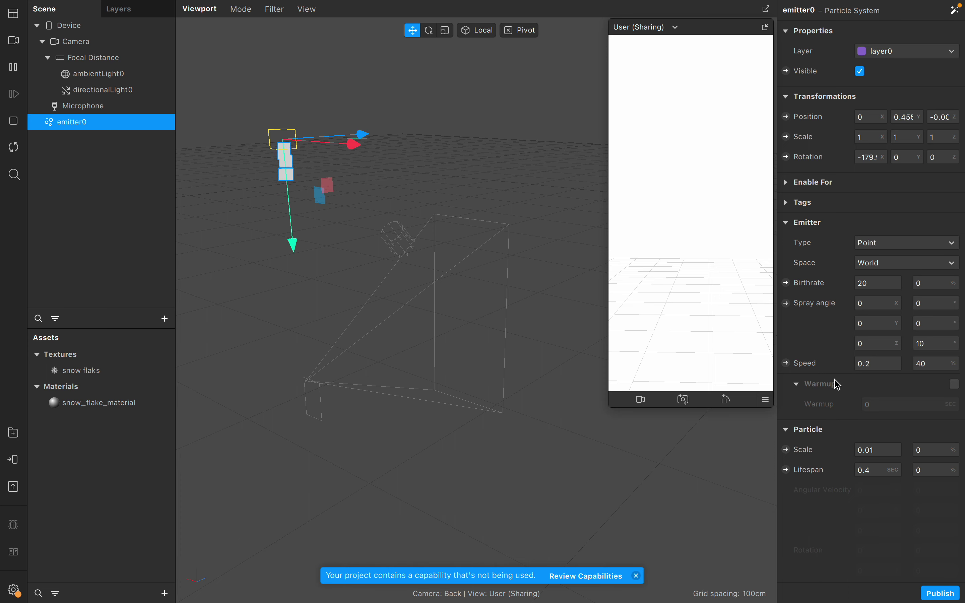
Change snow_flake_material's shader type to Flat and assign the snow flaks texture as its diffuse texture.
scroll(839, 387, "down", 6)
scroll(839, 387, "down", 2)
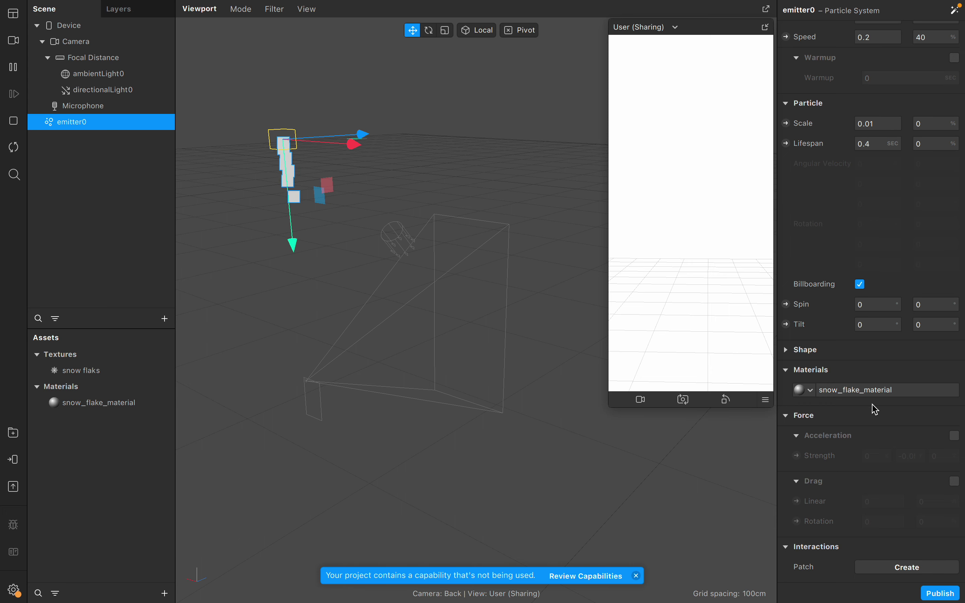
left_click(125, 414)
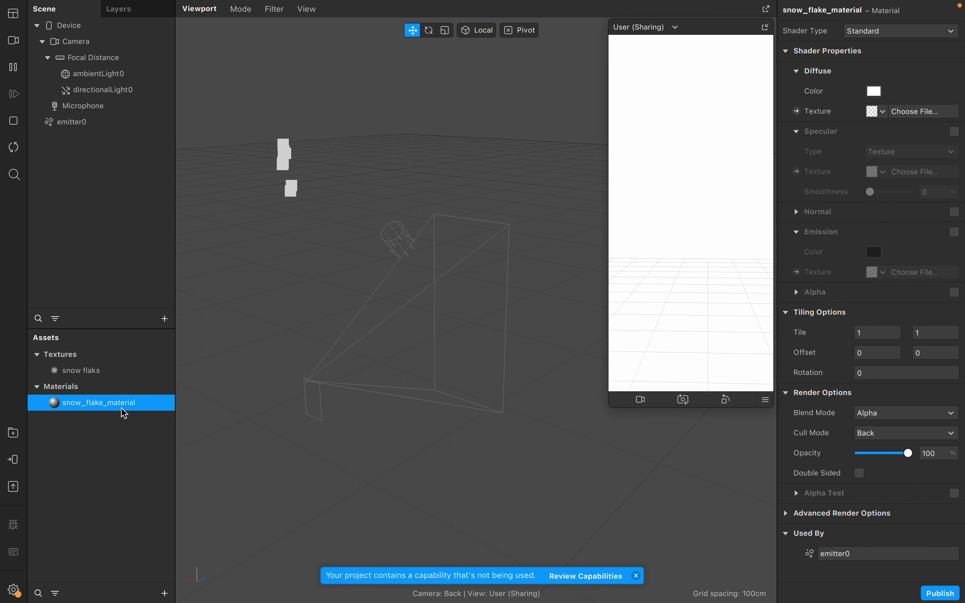
left_click(873, 34)
left_click(875, 36)
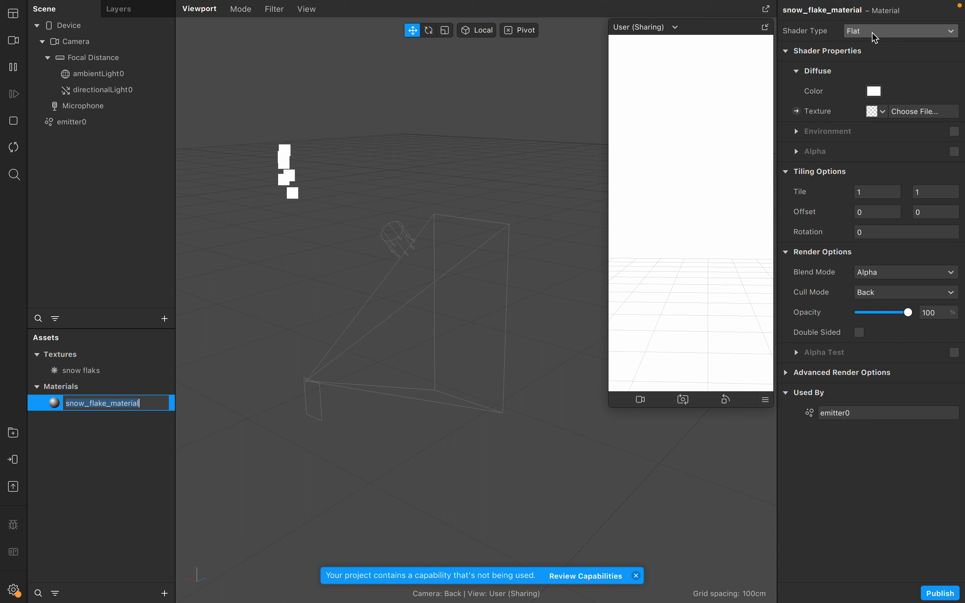
left_click(882, 112)
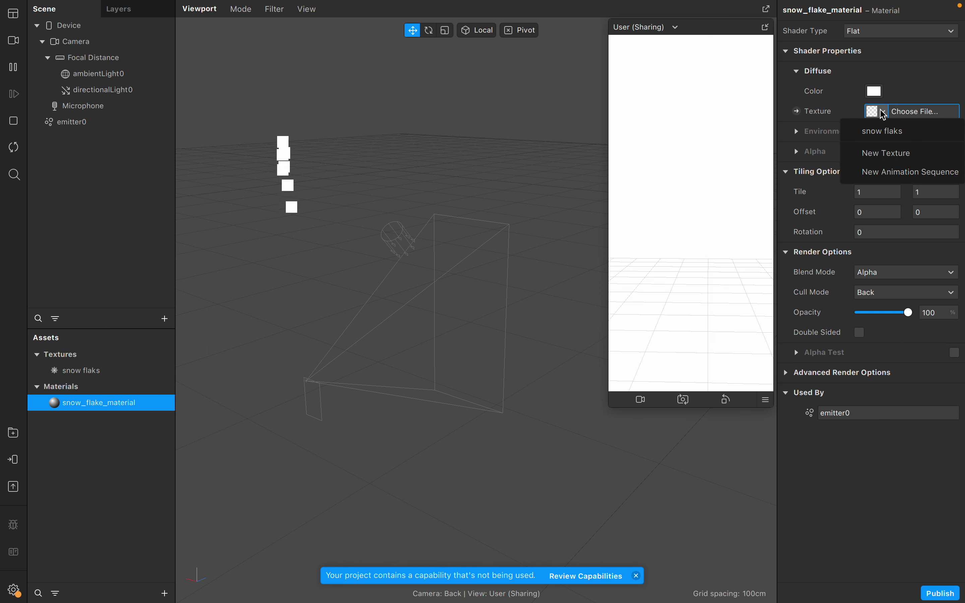
left_click(883, 132)
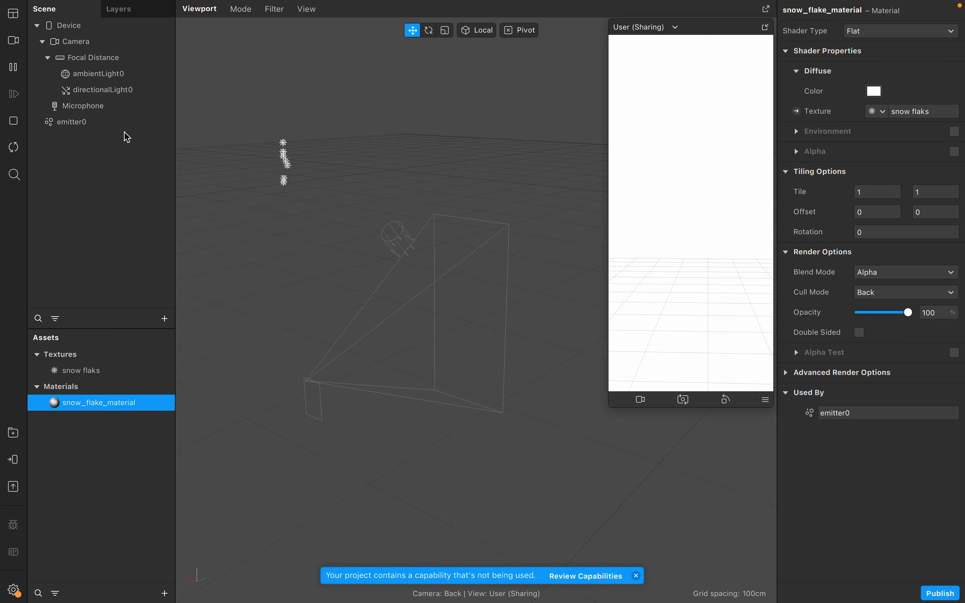
Try the Line and Plane types on the particle emitter, and set its type to Ring.
left_click(76, 127)
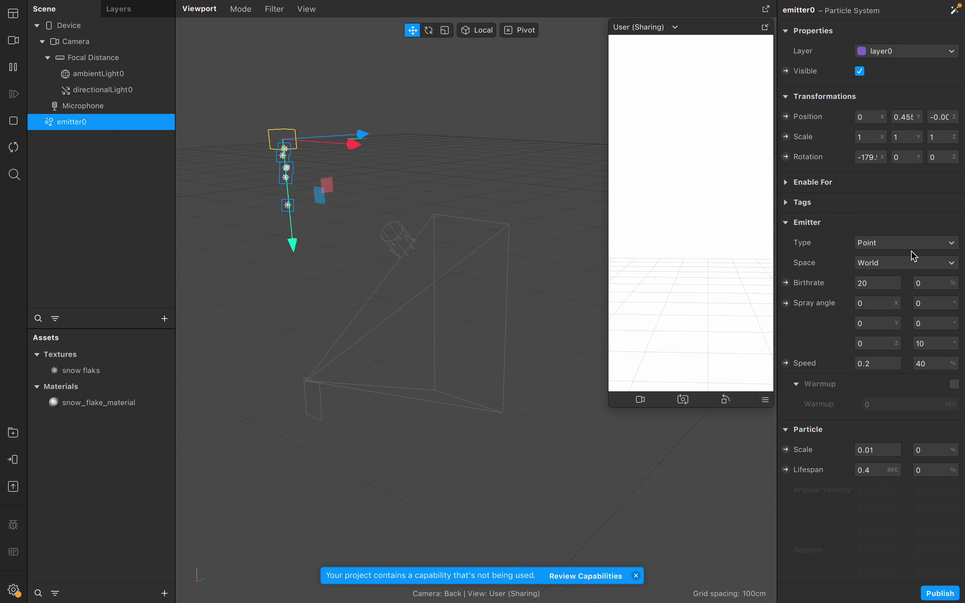
scroll(861, 255, "down", 3)
scroll(863, 259, "up", 3)
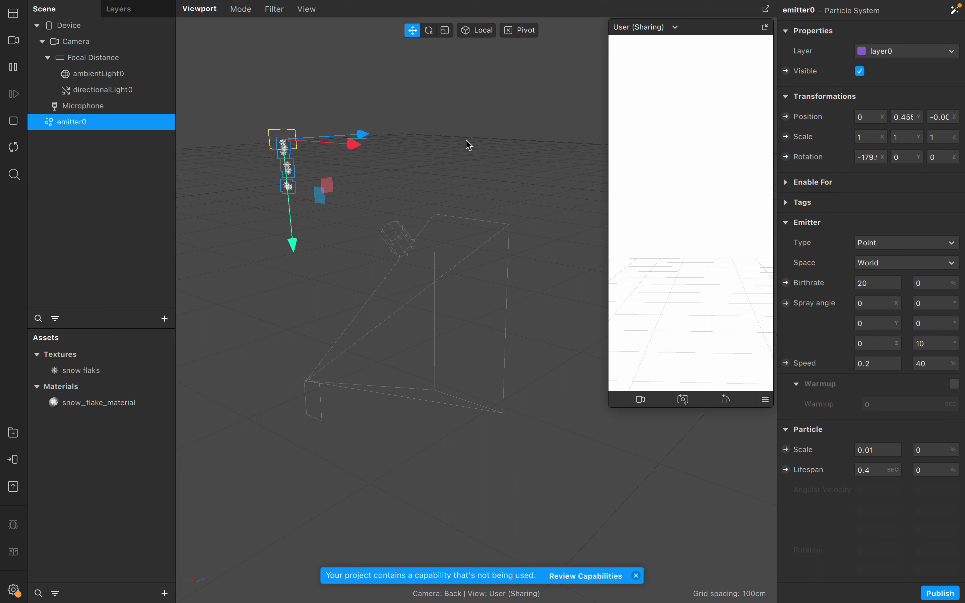
scroll(840, 226, "down", 3)
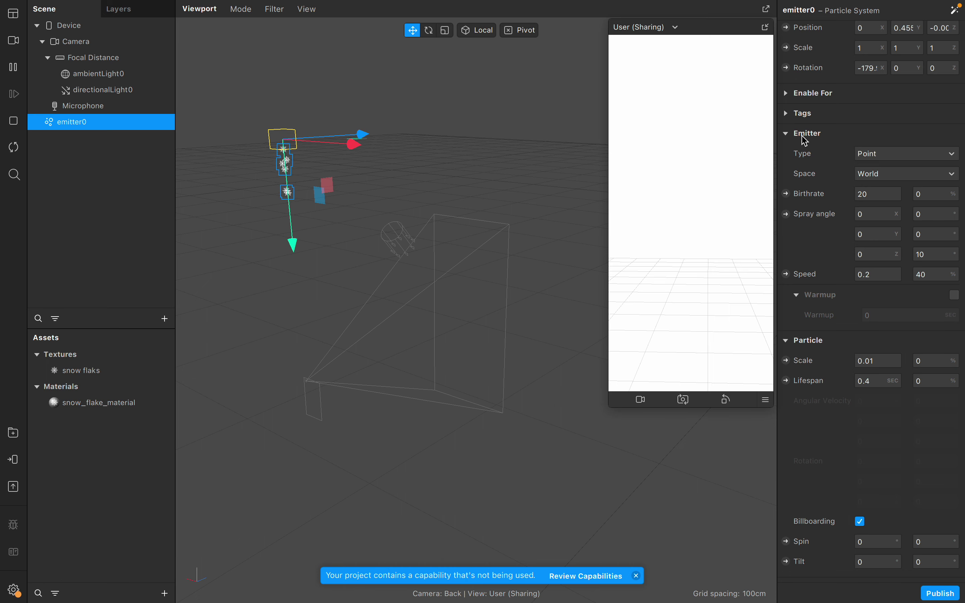
left_click(891, 159)
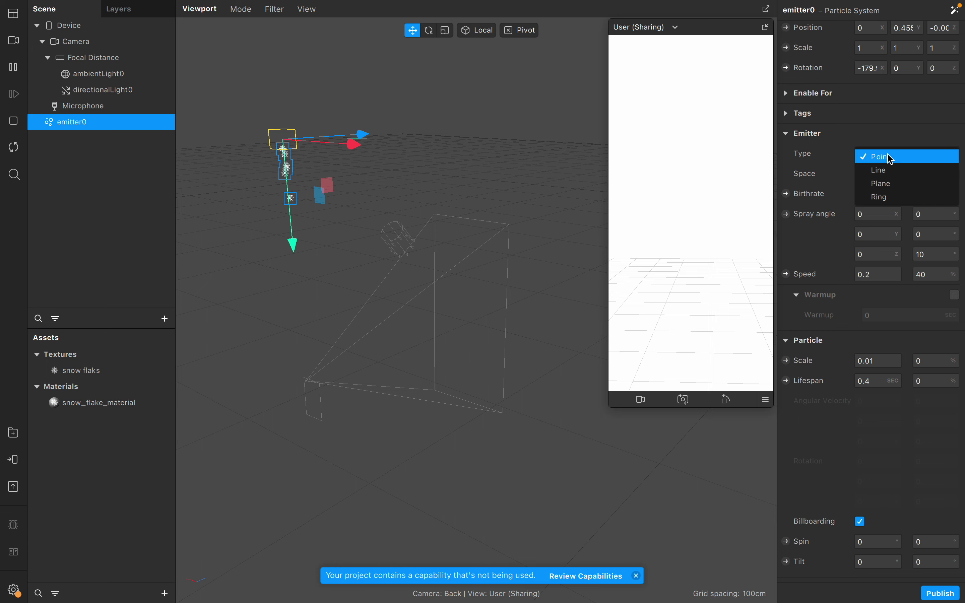
left_click(889, 171)
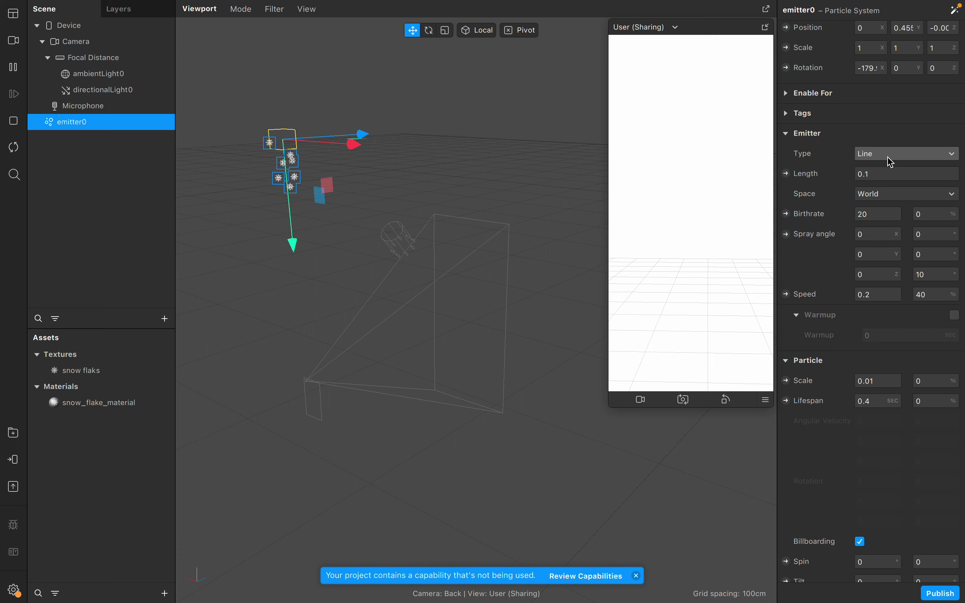
left_click(891, 160)
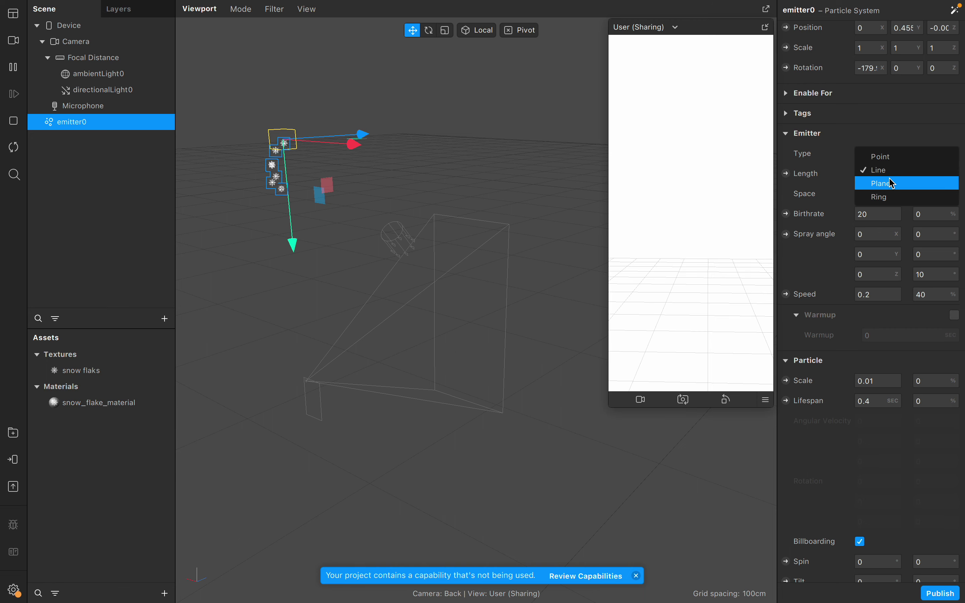
left_click(892, 184)
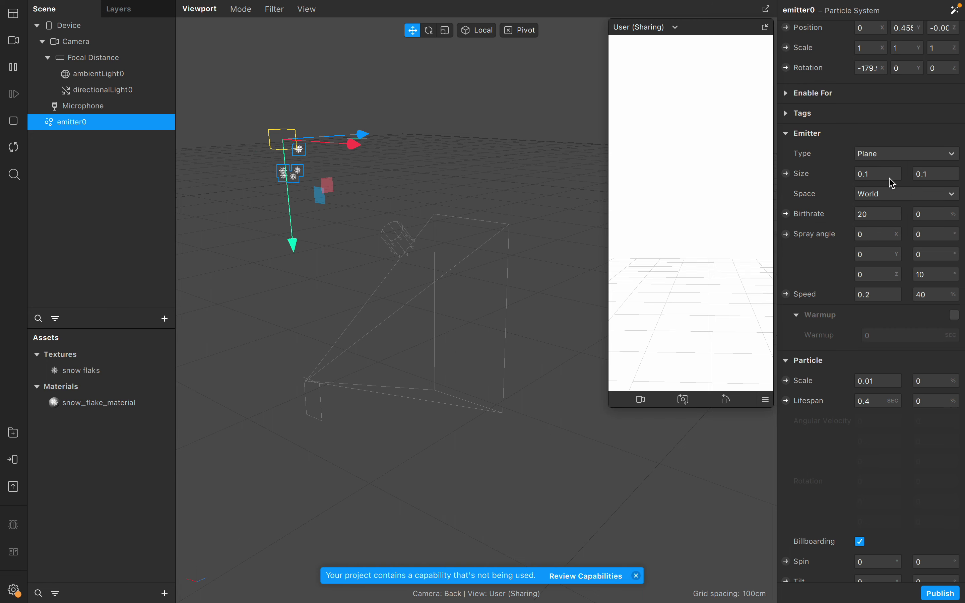
left_click(894, 155)
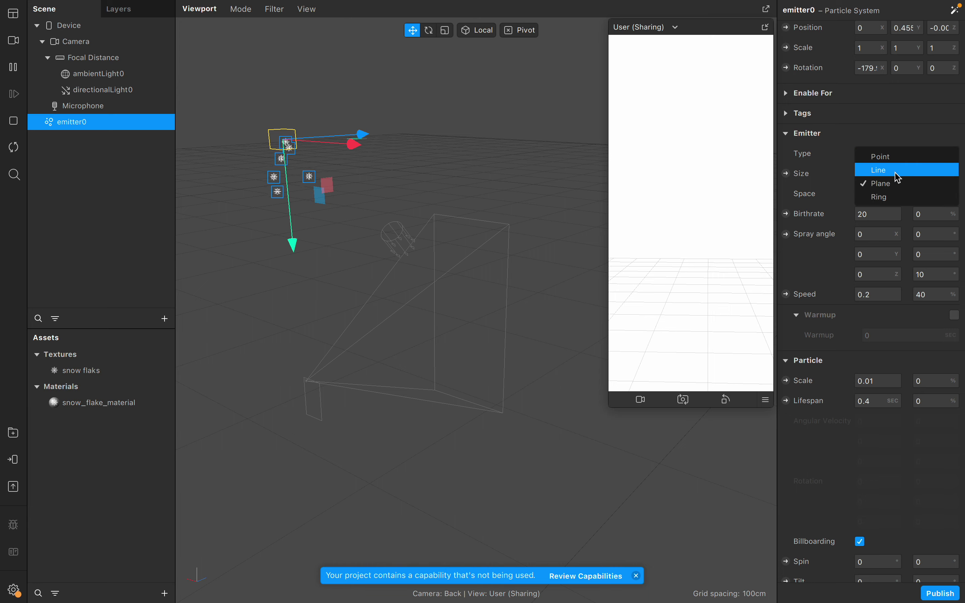
left_click(898, 197)
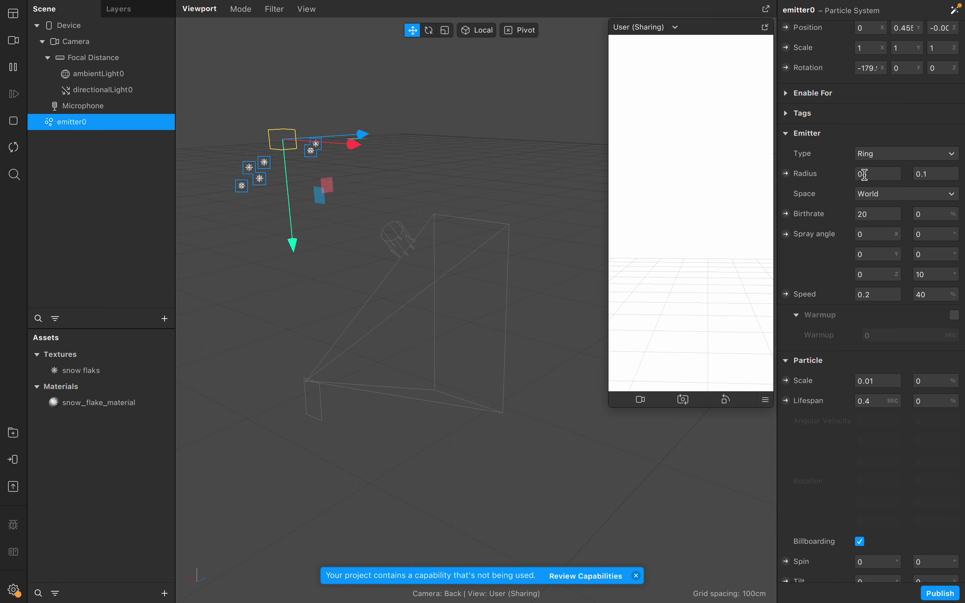
Set the second radius value of the ring emitter to 10.
left_click(874, 174)
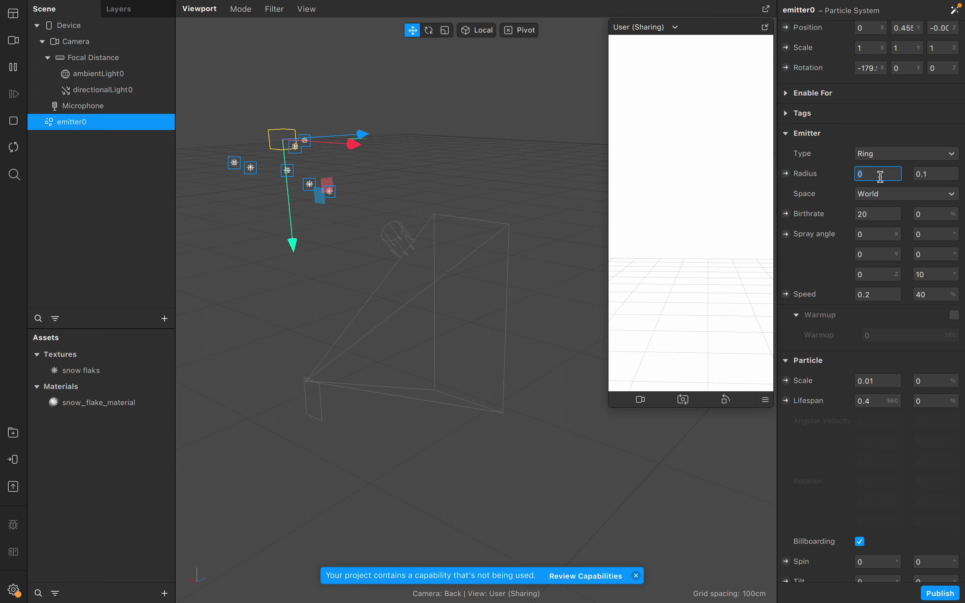
left_click(933, 175)
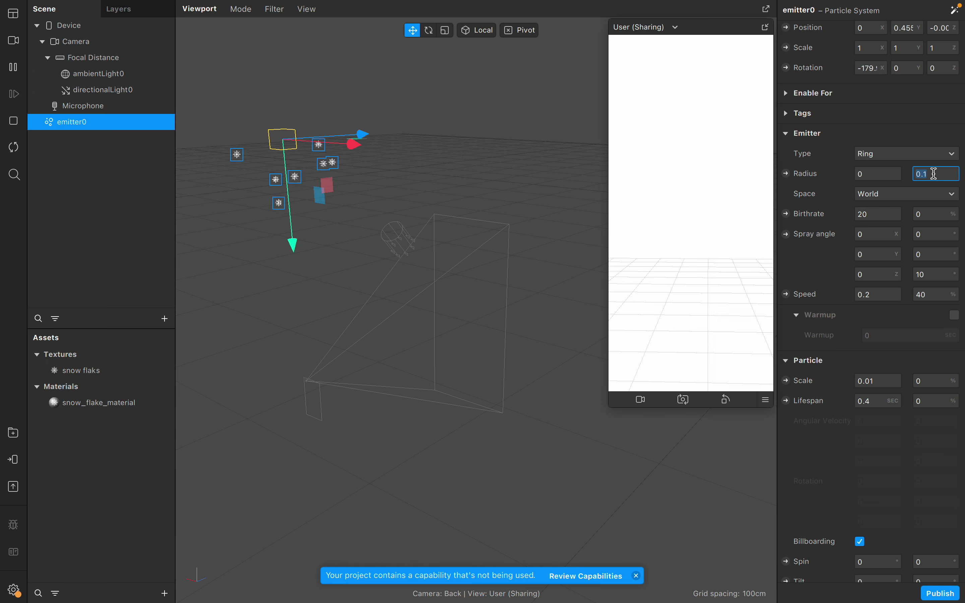
key("BackSpace")
type("10")
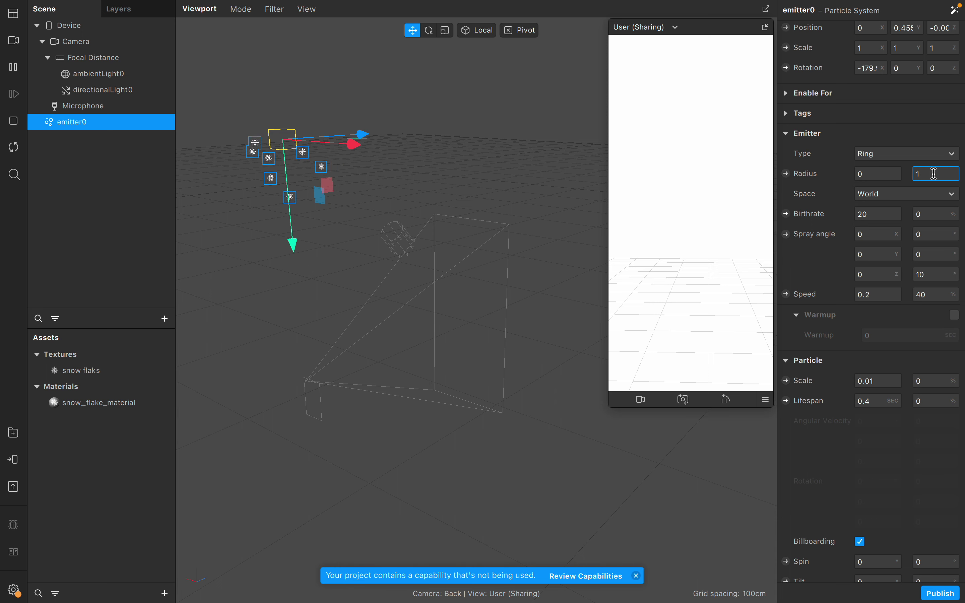
key("Return")
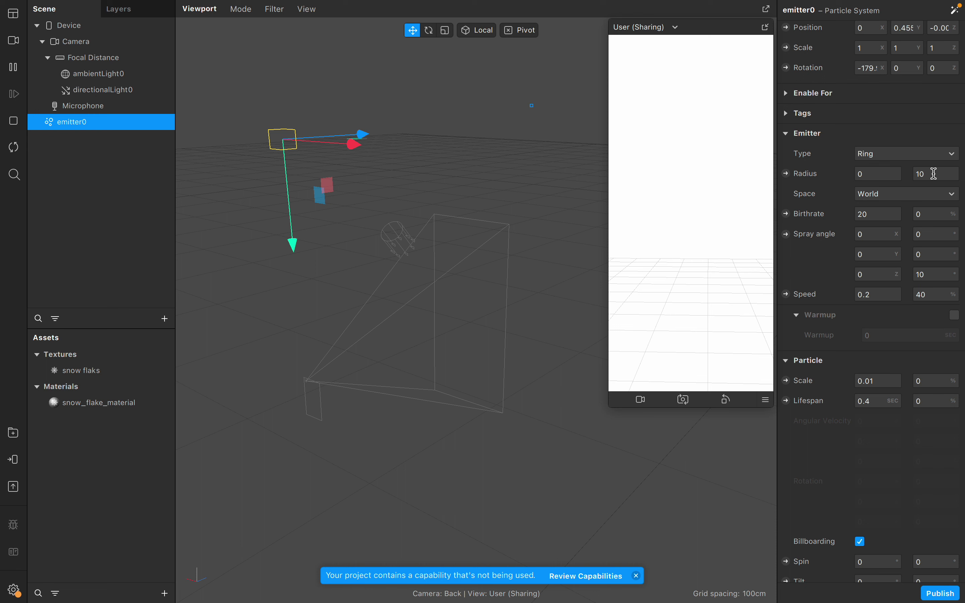
Set the ring emitter's birthrate to 100 and look over the particles around the camera.
left_click(935, 174)
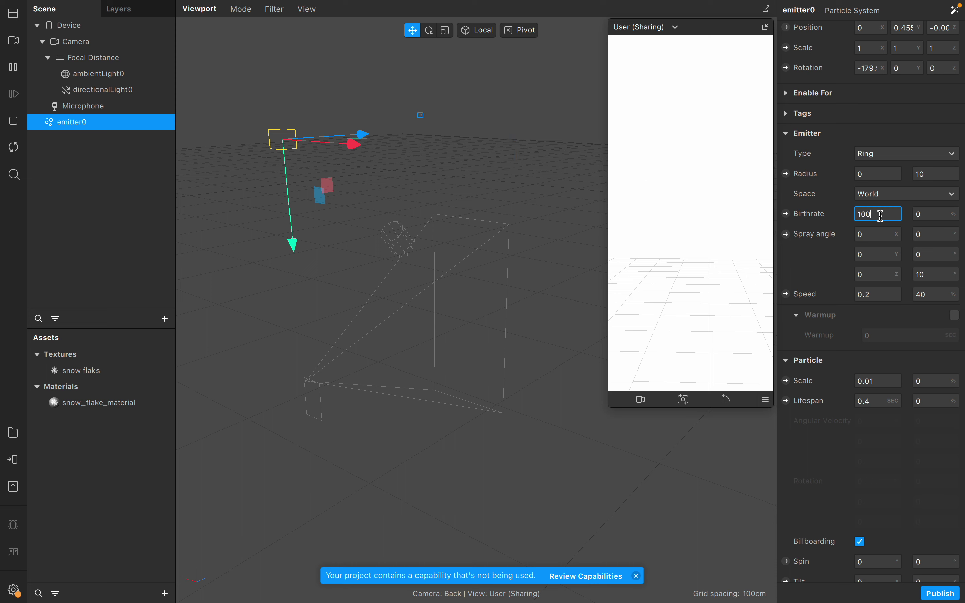
key("Return")
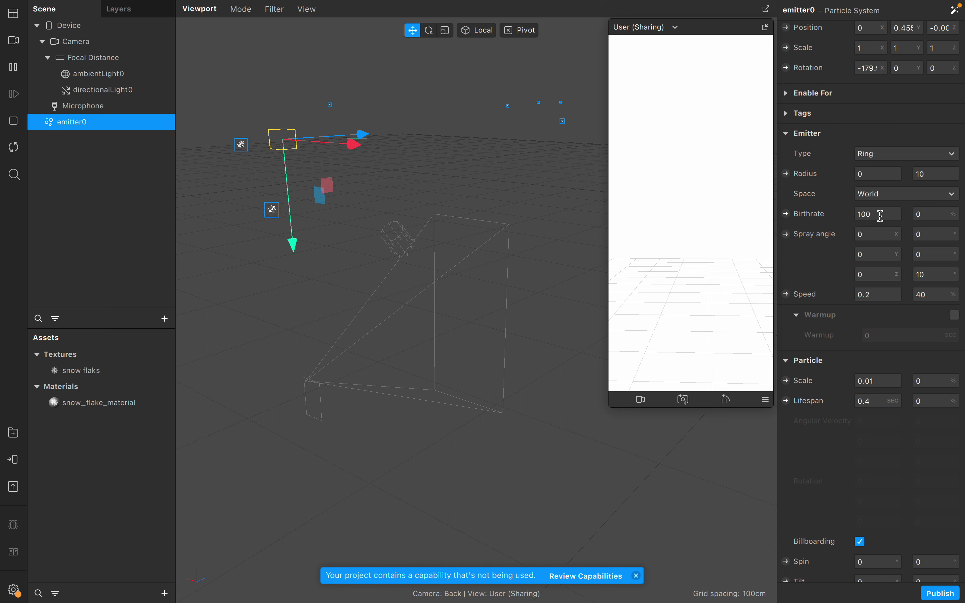
scroll(461, 159, "up", 1)
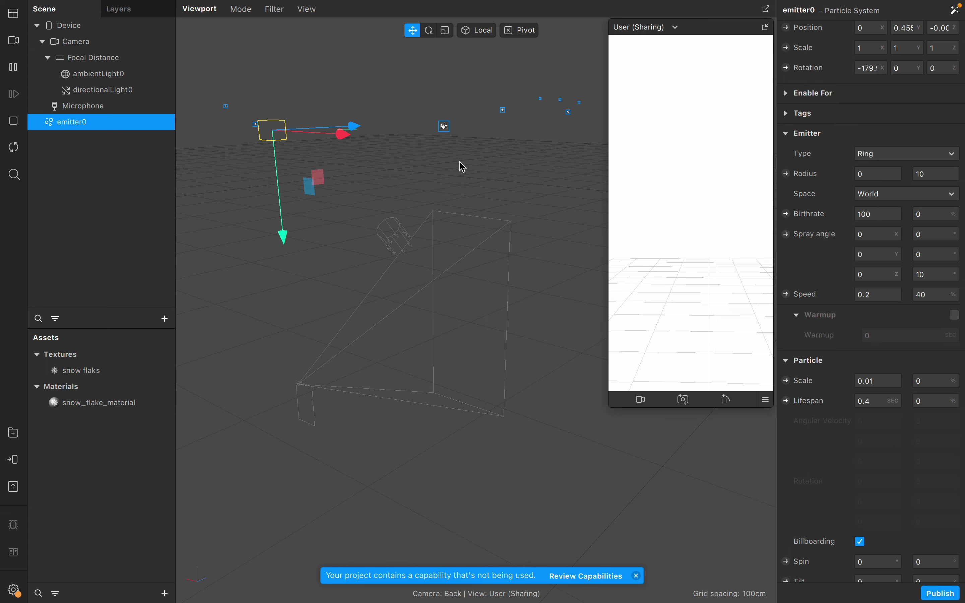
scroll(459, 161, "down", 5)
scroll(459, 161, "down", 1)
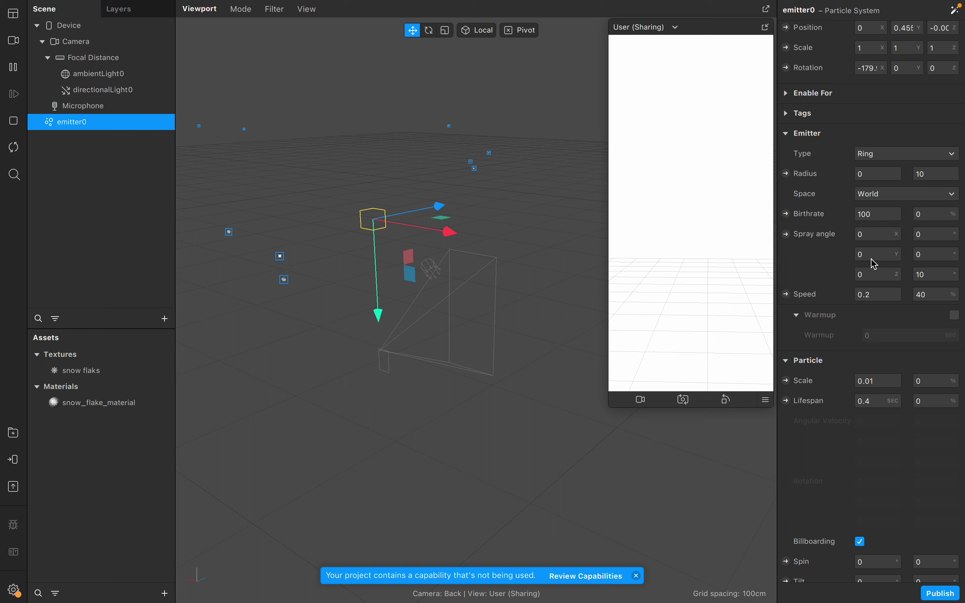
Try an emitter speed of 1 for comparison, and set the speed back to 0.2.
scroll(875, 264, "down", 3)
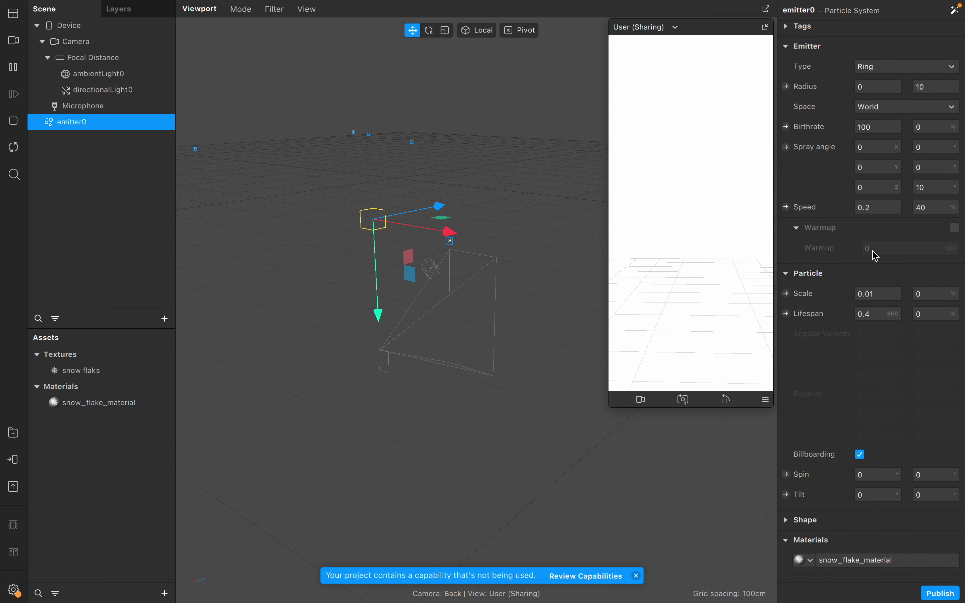
left_click(879, 207)
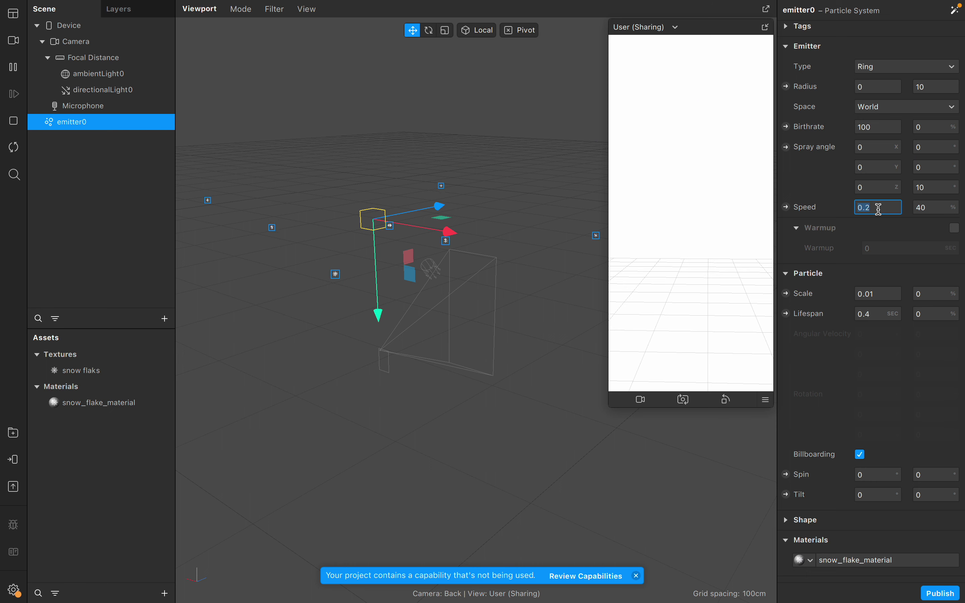
key("BackSpace")
key("Return")
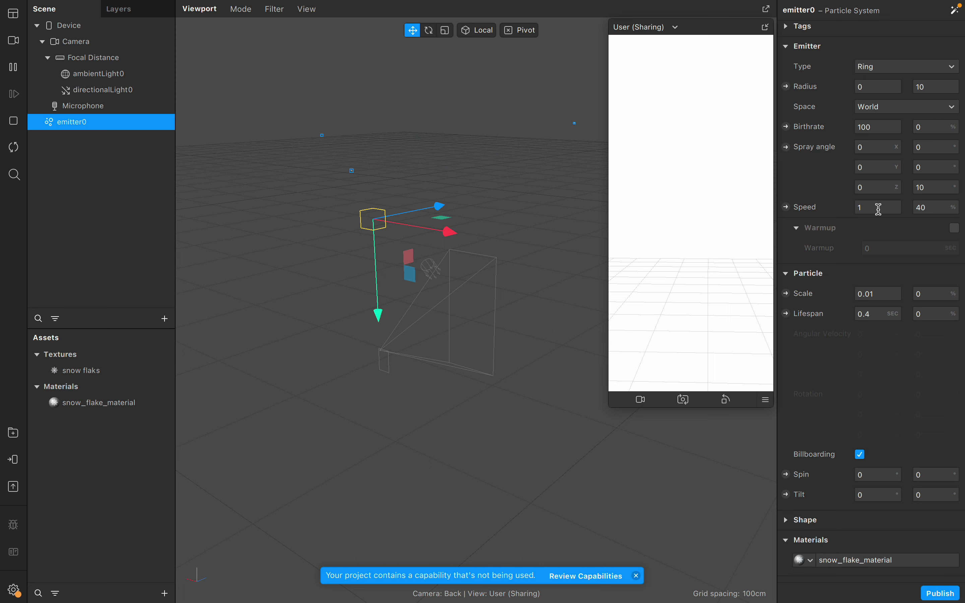
left_click(878, 208)
key("BackSpace")
type(".2")
key("Return")
left_click(878, 209)
key("BackSpace")
key("Return")
left_click(878, 209)
key("BackSpace")
type(".2")
key("Return")
Try a speed variation of 0% on the emitter, and set it back to 40%.
left_click(938, 208)
type("0")
key("Return")
left_click(939, 208)
type("40")
key("Return")
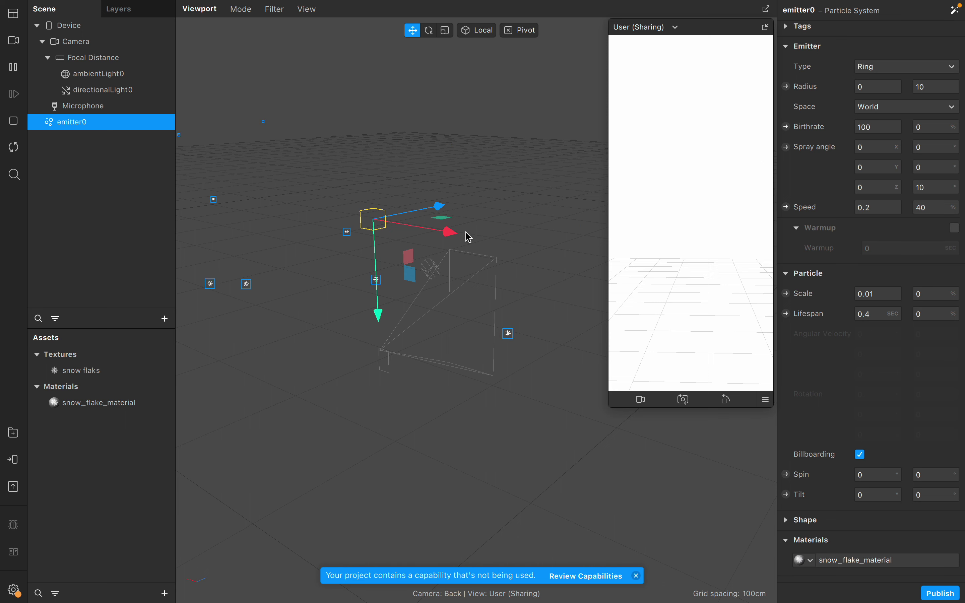
Try a particle scale of 1, and reduce the scale to 0.1.
scroll(825, 247, "down", 5)
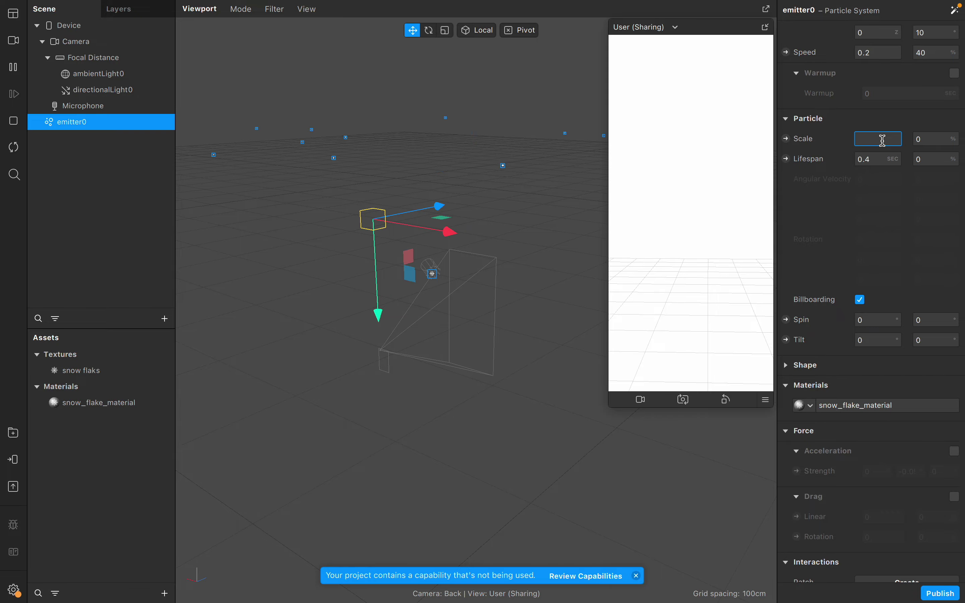
key("Return")
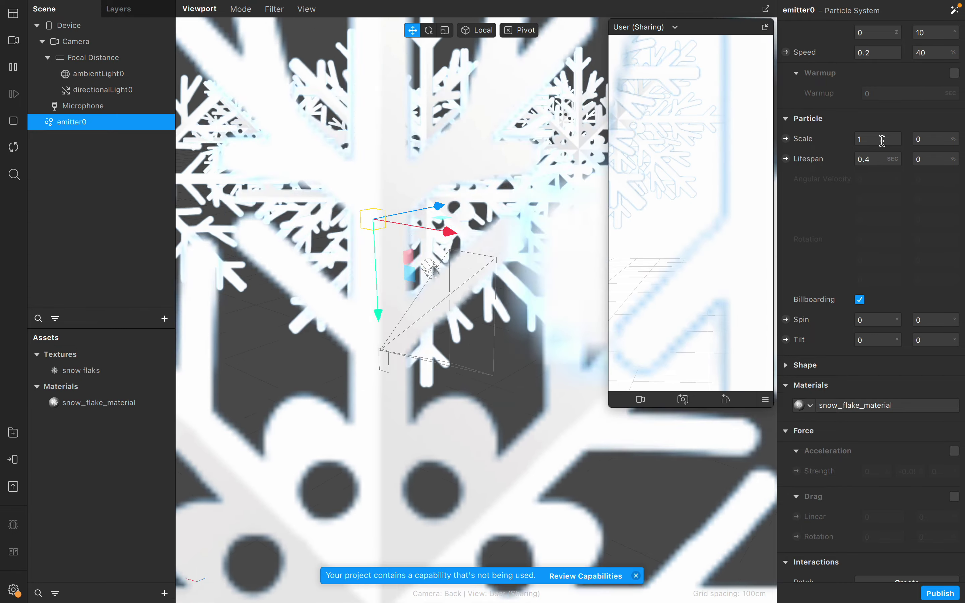
left_click(877, 139)
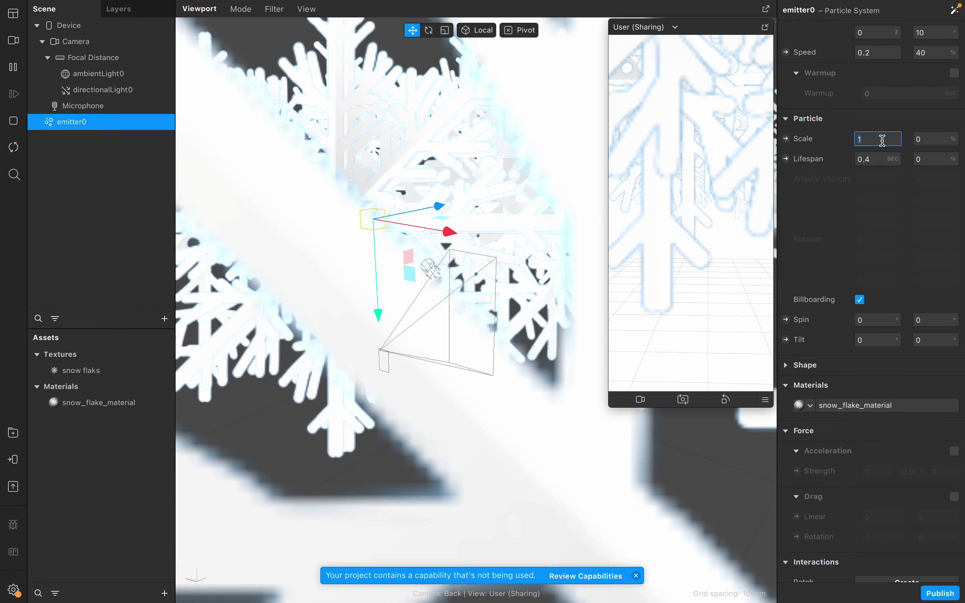
key("BackSpace")
type(".1")
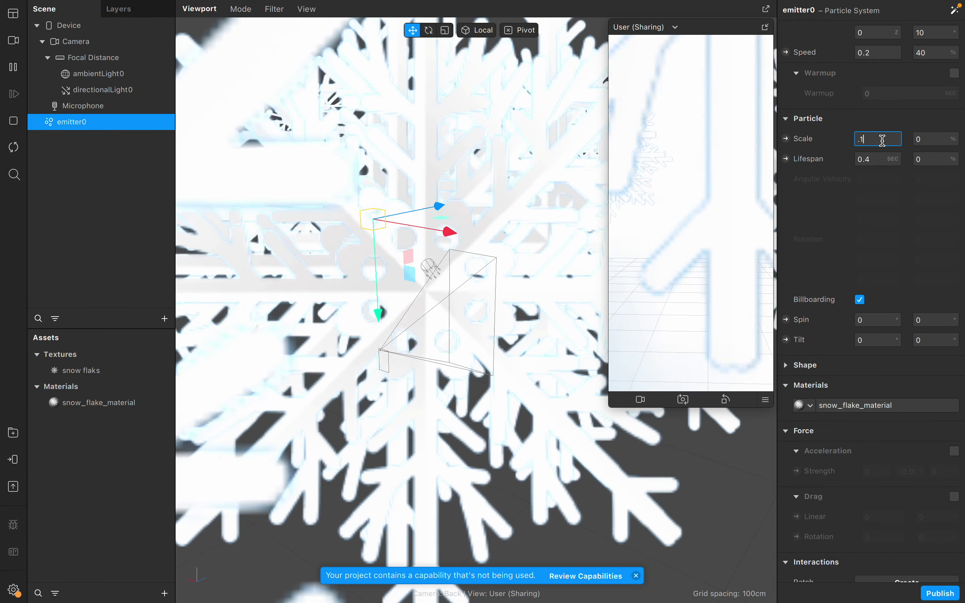
key("Return")
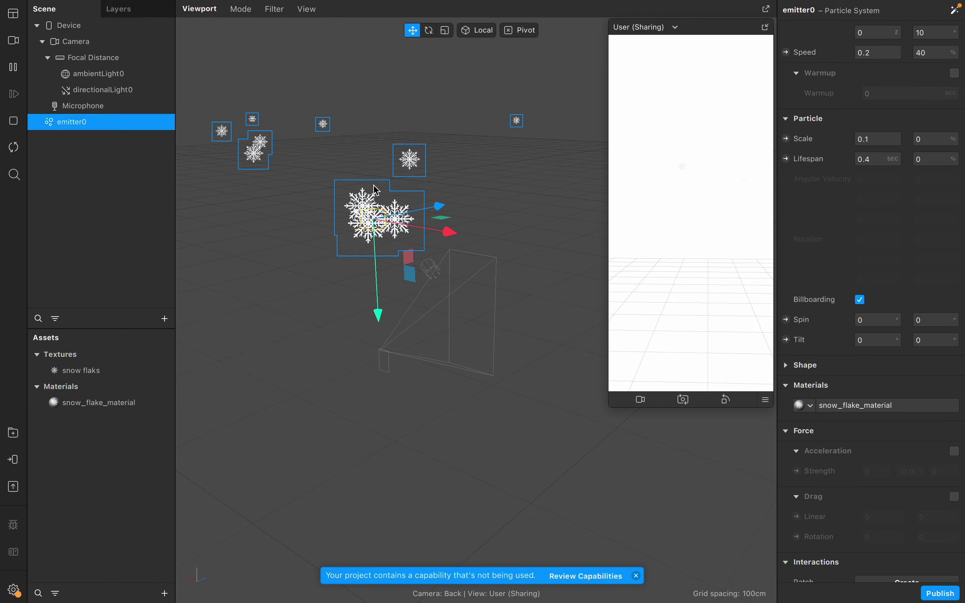
Set the diffuse color of snow_flake_material to the red Maraschino swatch.
double_click(133, 402)
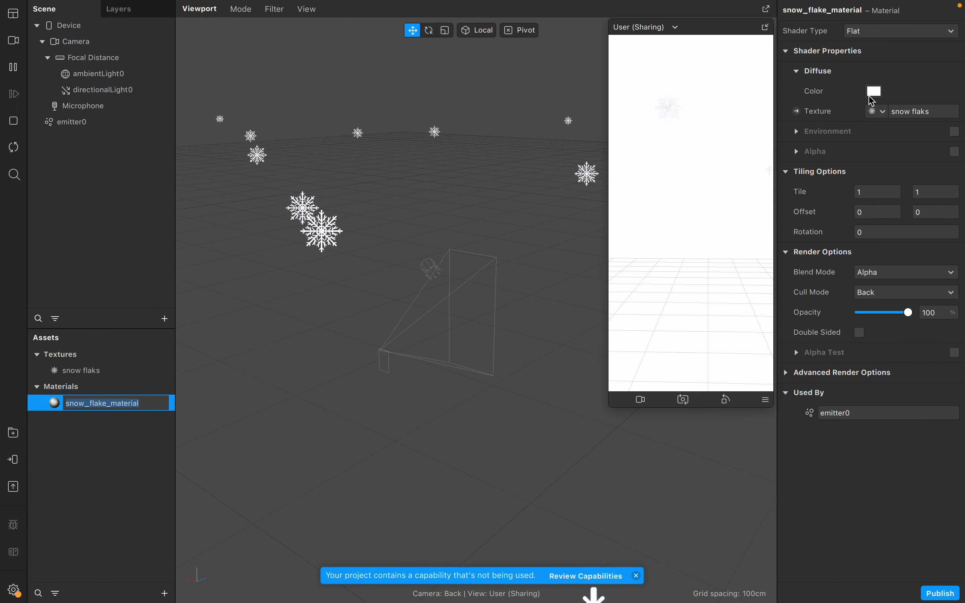
left_click(873, 93)
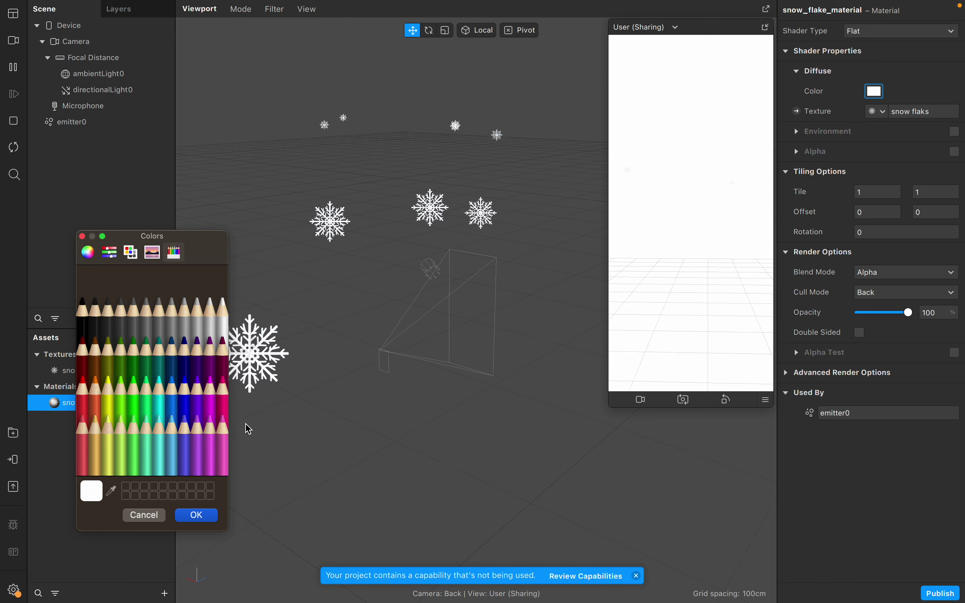
left_click(87, 393)
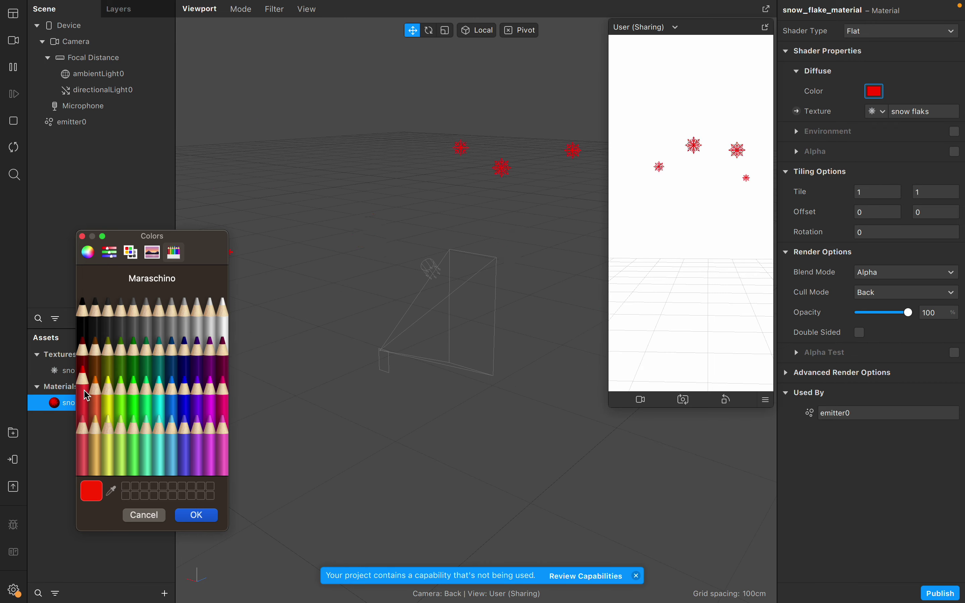
left_click(195, 518)
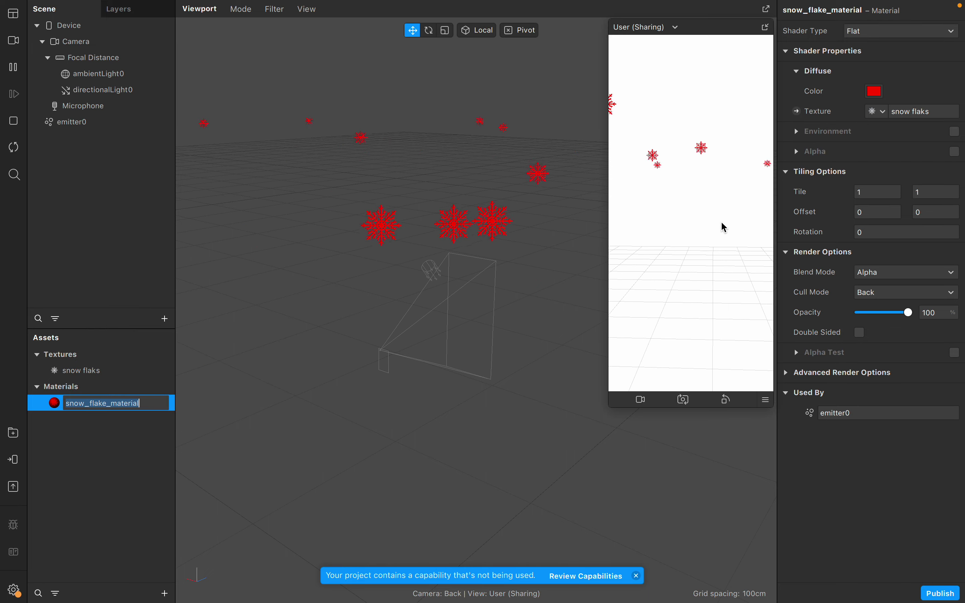
Set the particle scale variation of emitter0 to 20%.
left_click(86, 126)
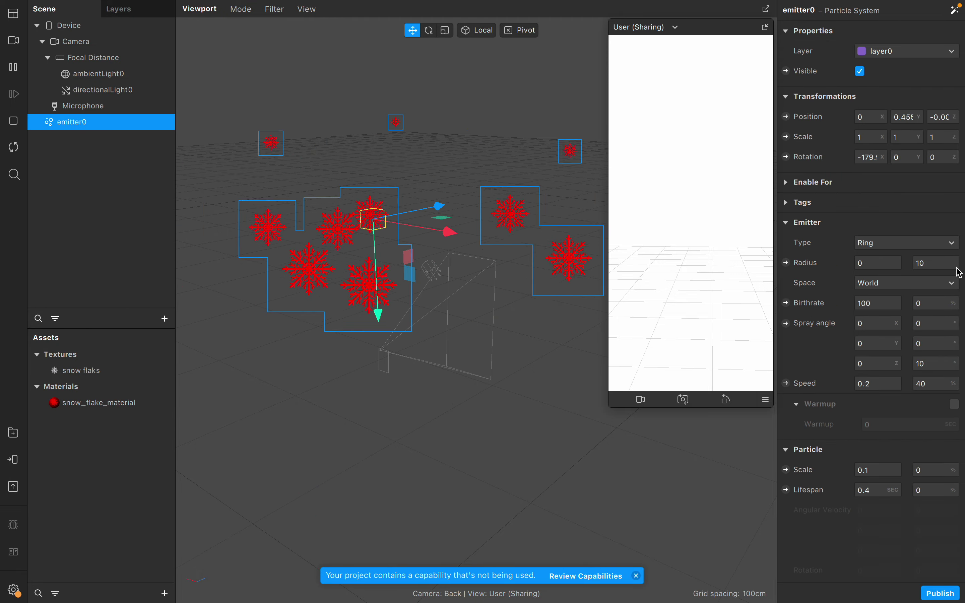
left_click_drag(744, 222, 641, 222)
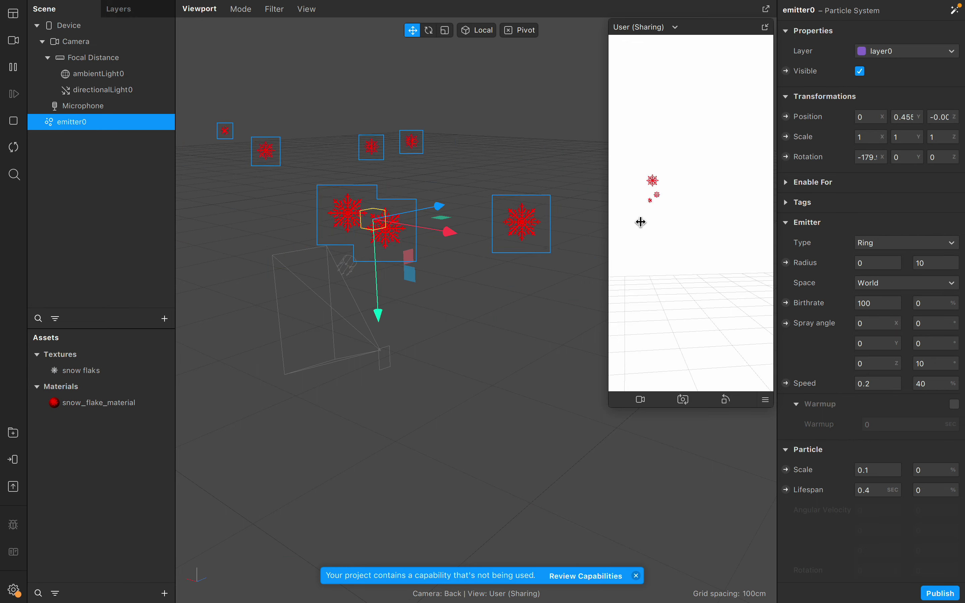
left_click_drag(641, 223, 713, 222)
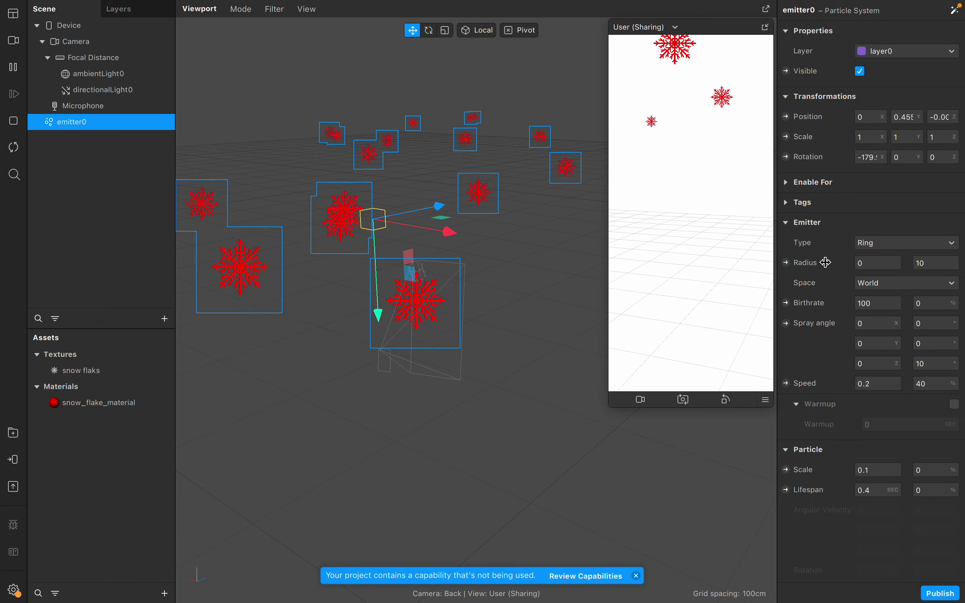
scroll(829, 263, "down", 10)
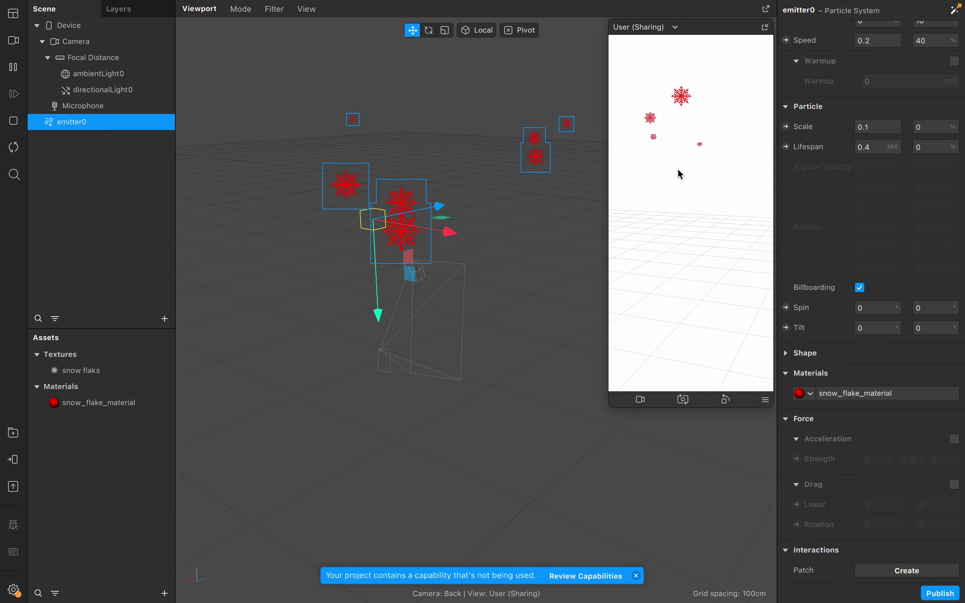
left_click(933, 132)
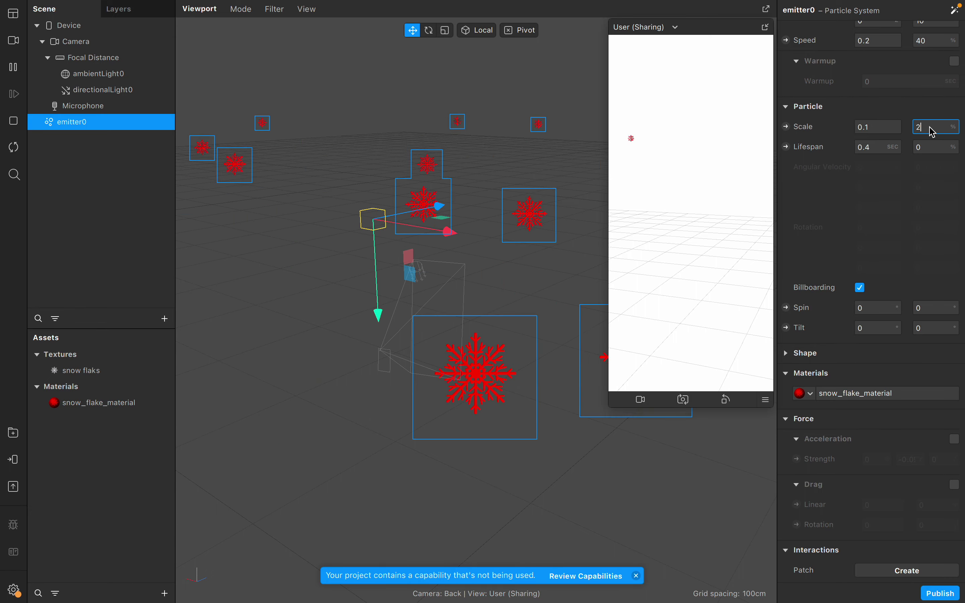
key("Return")
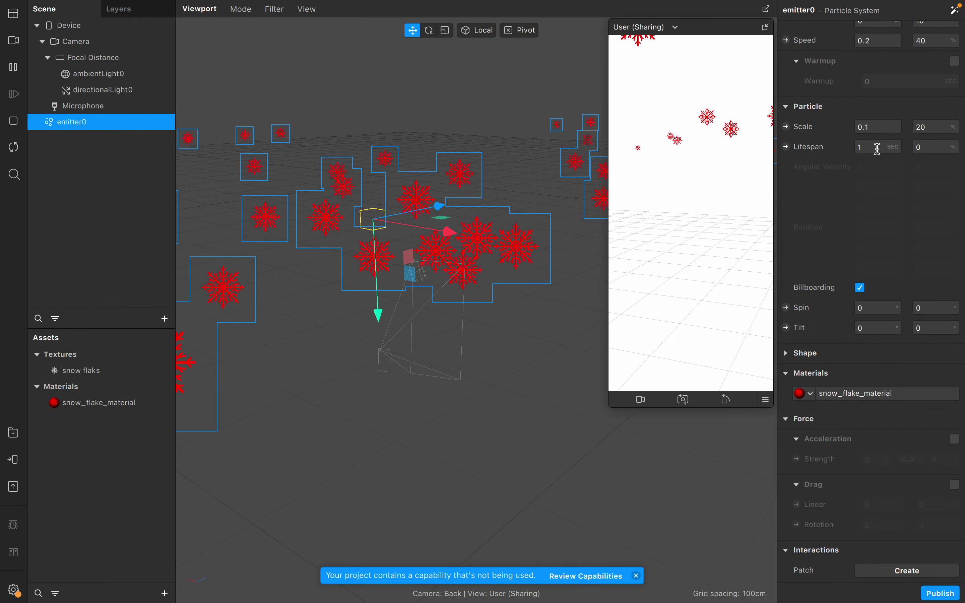
Set the particle lifespan of emitter0 to 10 seconds.
left_click(877, 148)
type("0")
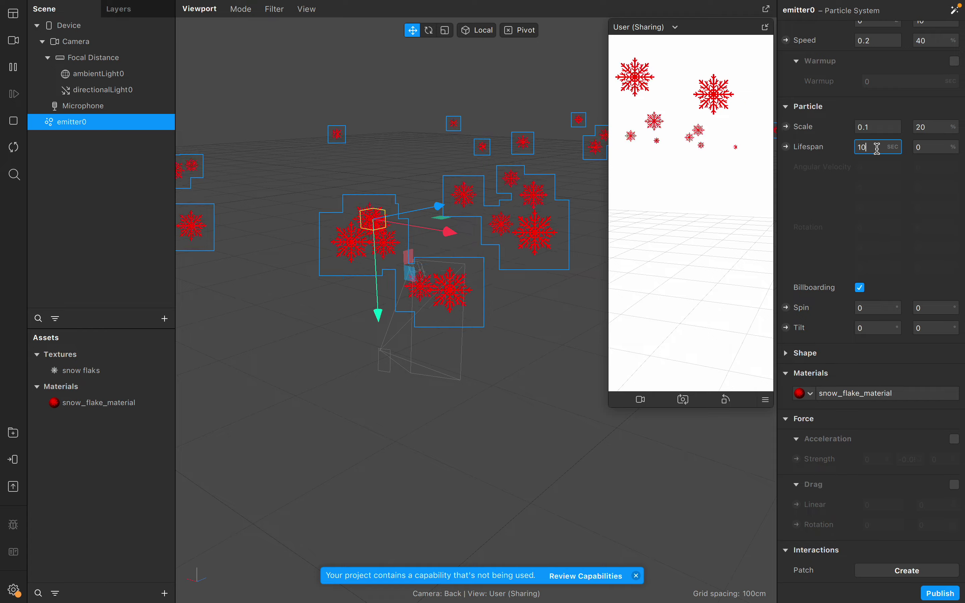
key("Return")
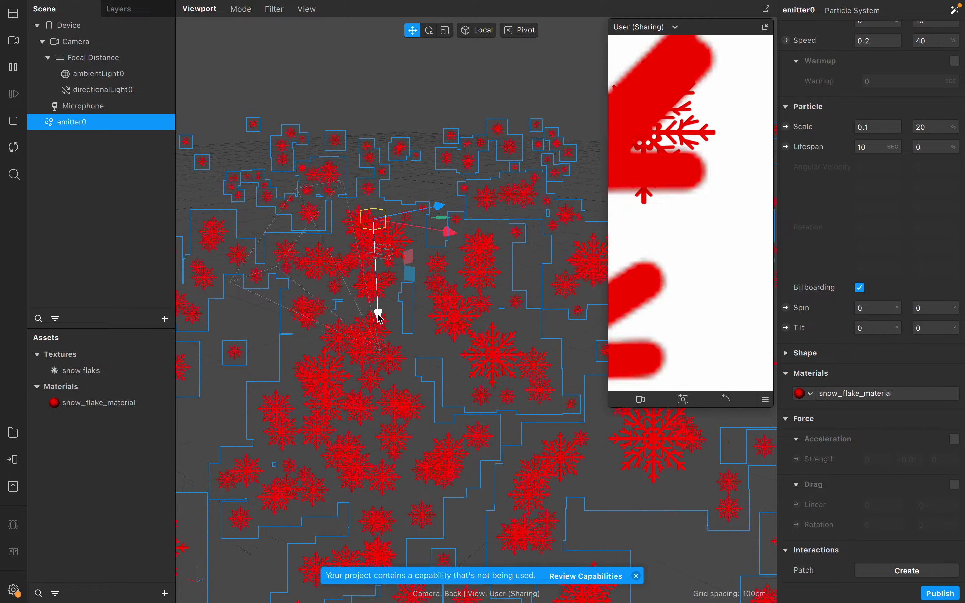
Raise emitter0 higher above the camera, to a Y position of about 1, and check the snowfall from a tilted preview camera.
left_click_drag(379, 295, 369, 147)
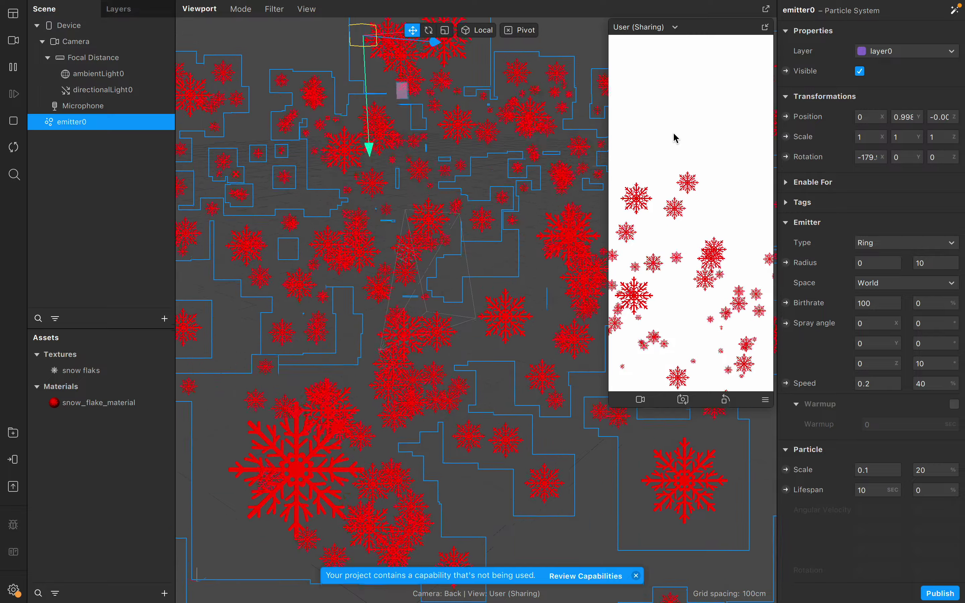
left_click_drag(672, 132, 706, 241)
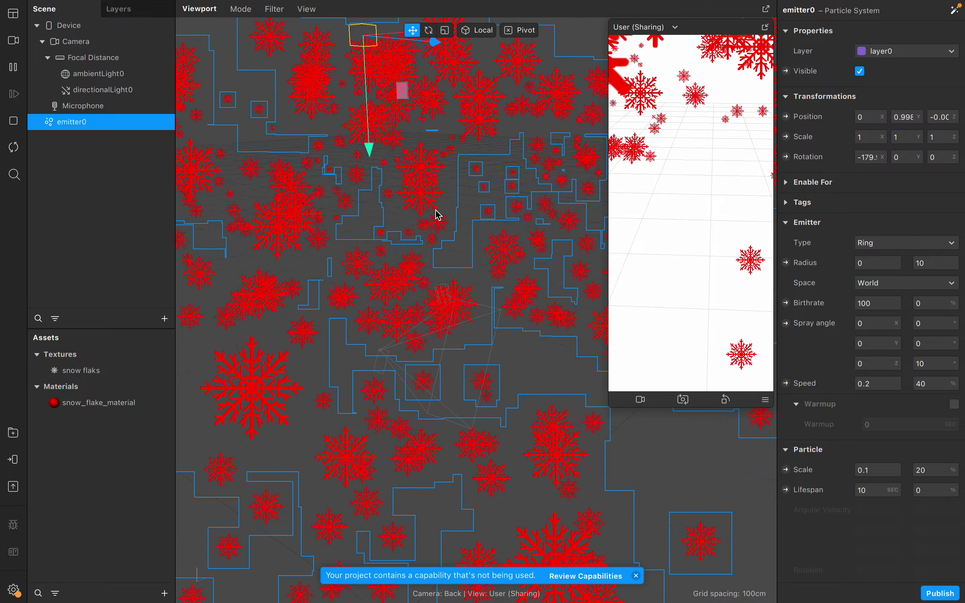
scroll(438, 216, "down", 5)
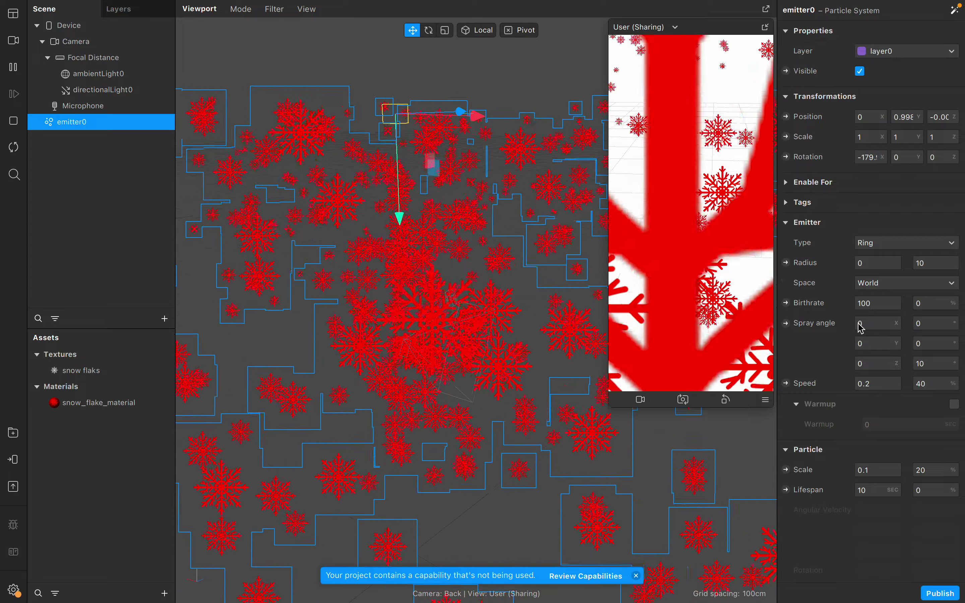
Set the particle lifespan variation of emitter0 to 30%.
scroll(861, 325, "down", 6)
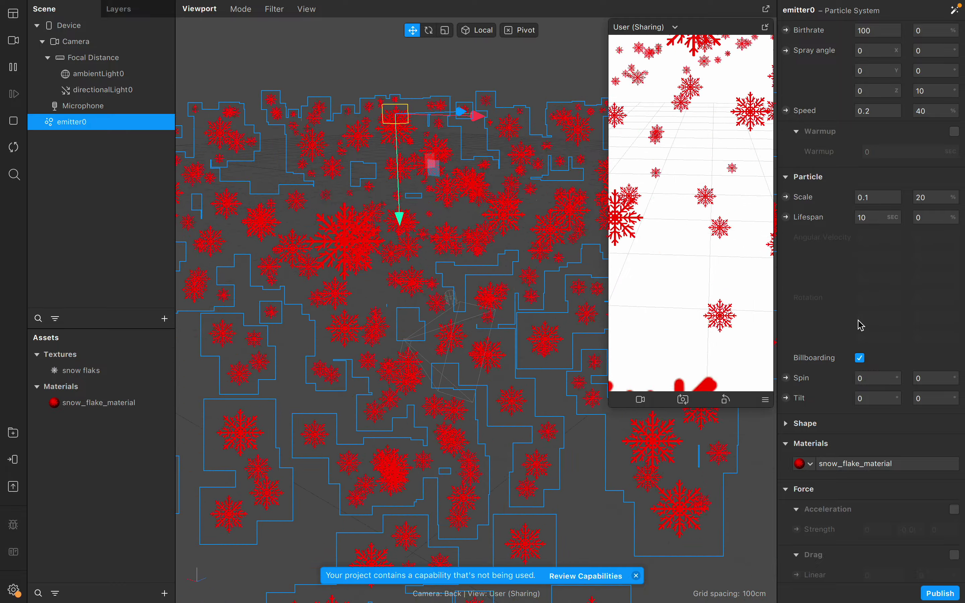
left_click(876, 222)
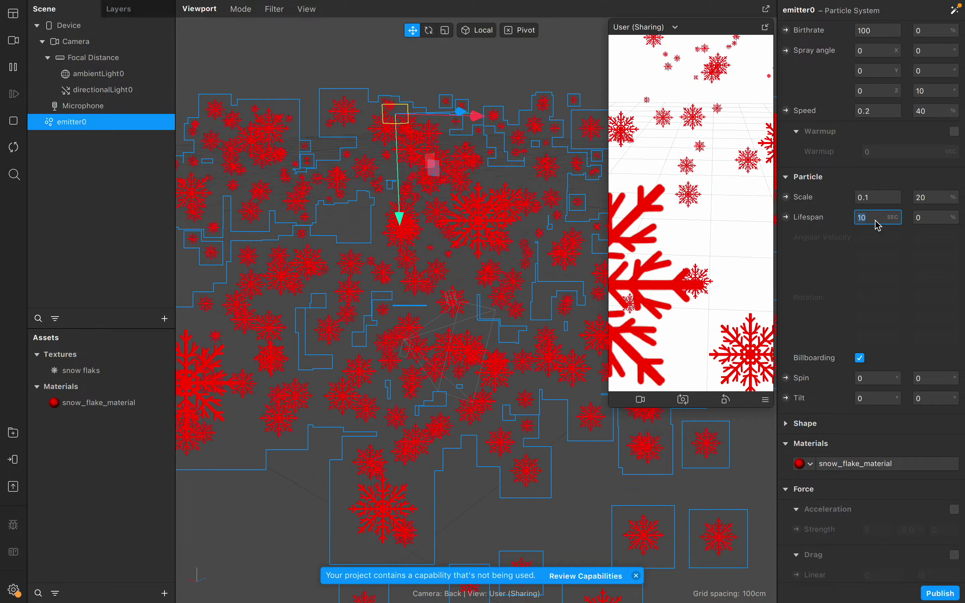
left_click(918, 218)
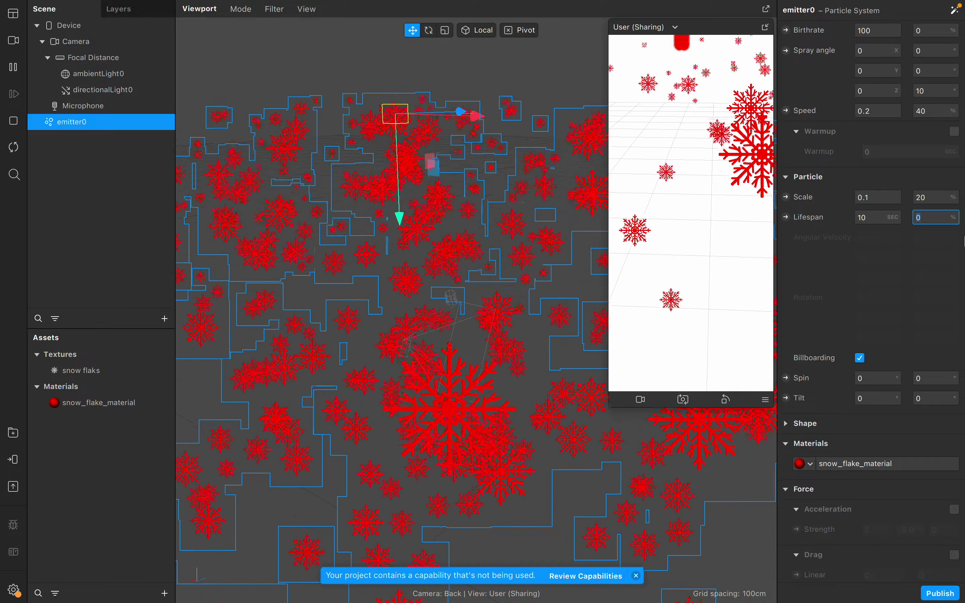
key("BackSpace")
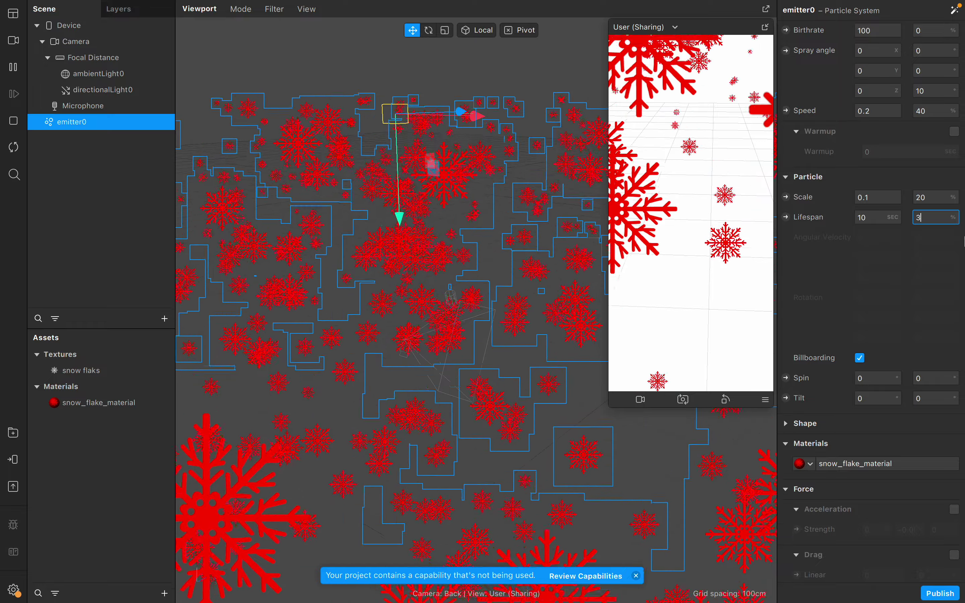
type("30")
key("Return")
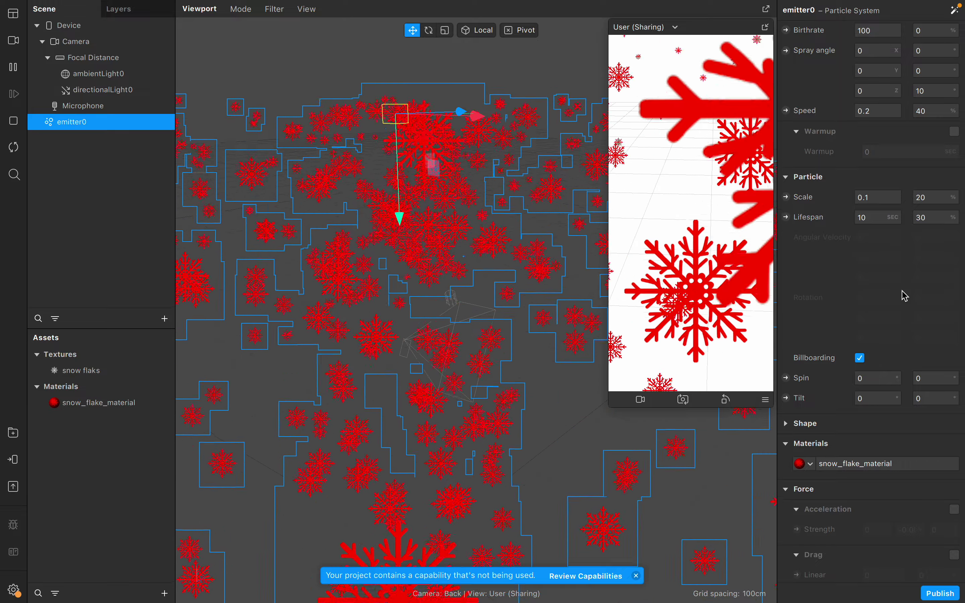
Open the birthrate value of emitter0 for editing.
scroll(904, 295, "up", 4)
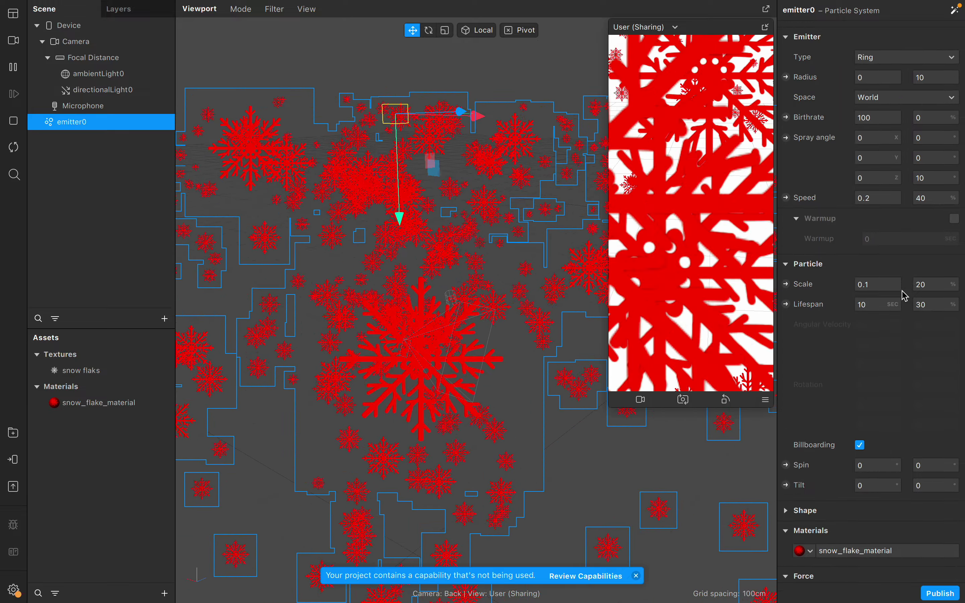
scroll(904, 295, "up", 8)
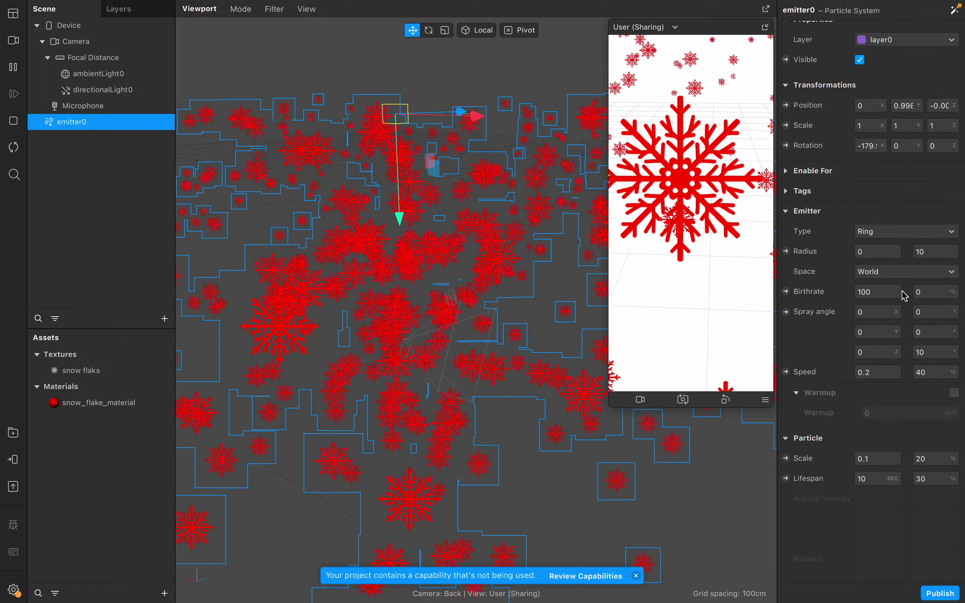
left_click(879, 293)
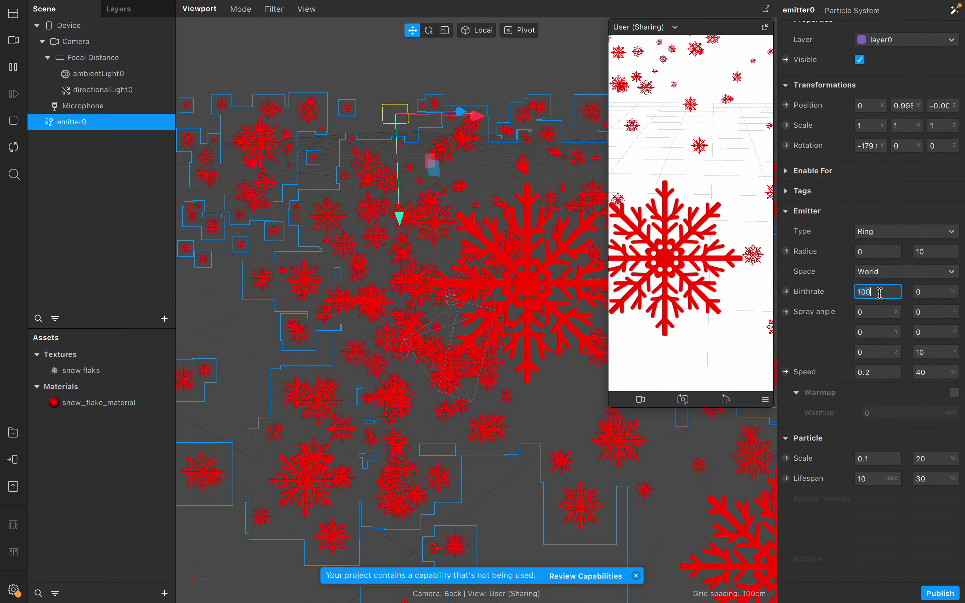